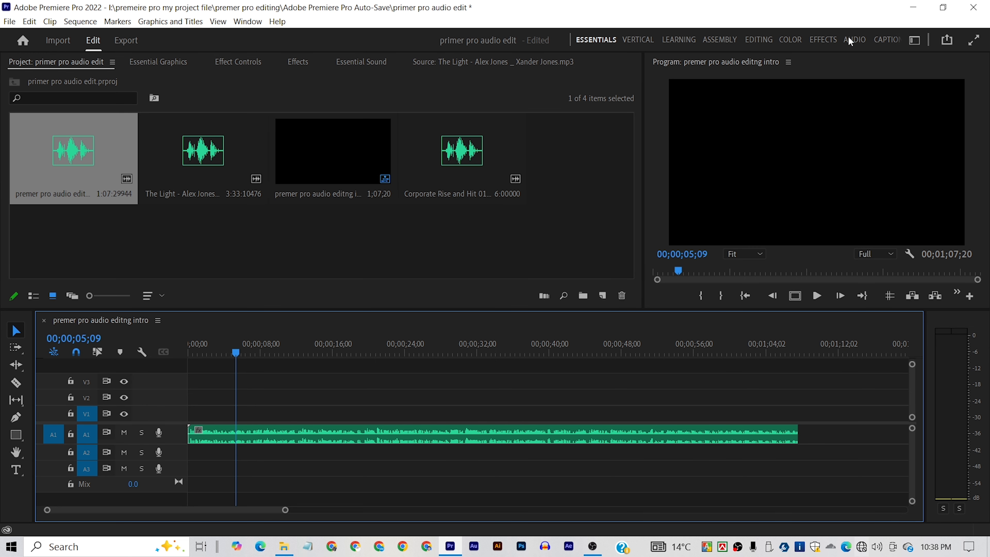
- Switch to the Audio workspace, display the Audio Clip Mixer, and stop playback with the playhead back at the sequence start
left_click(855, 39)
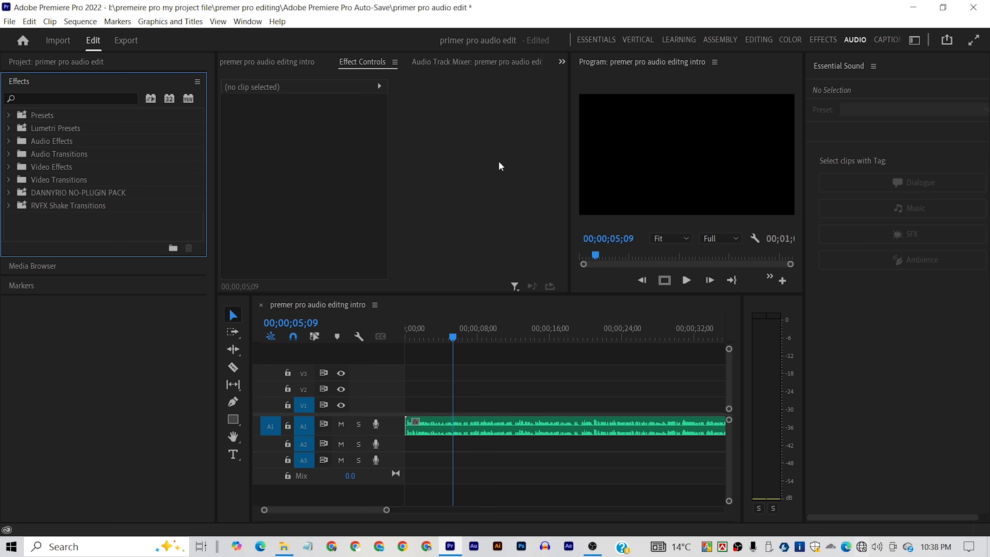
left_click(245, 64)
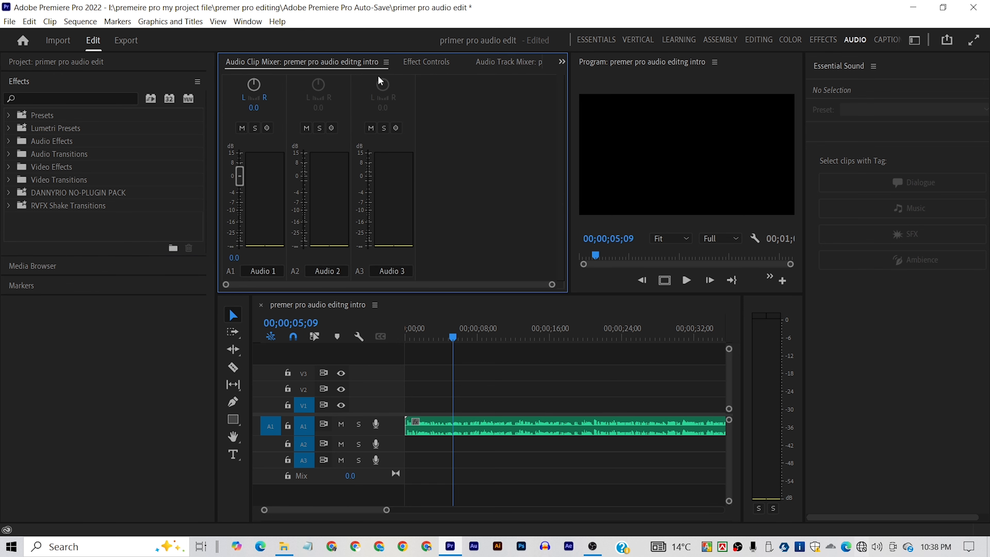
left_click(507, 62)
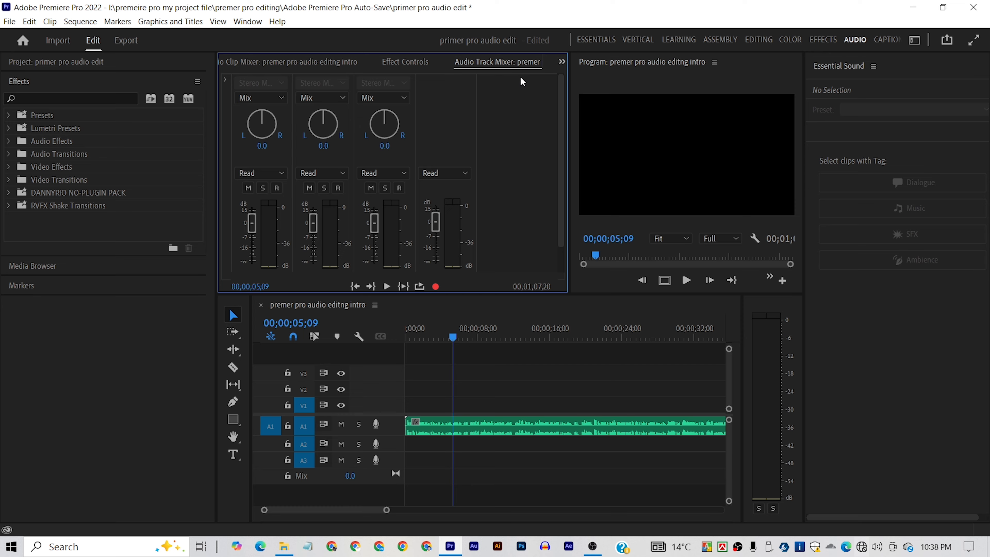
left_click(256, 64)
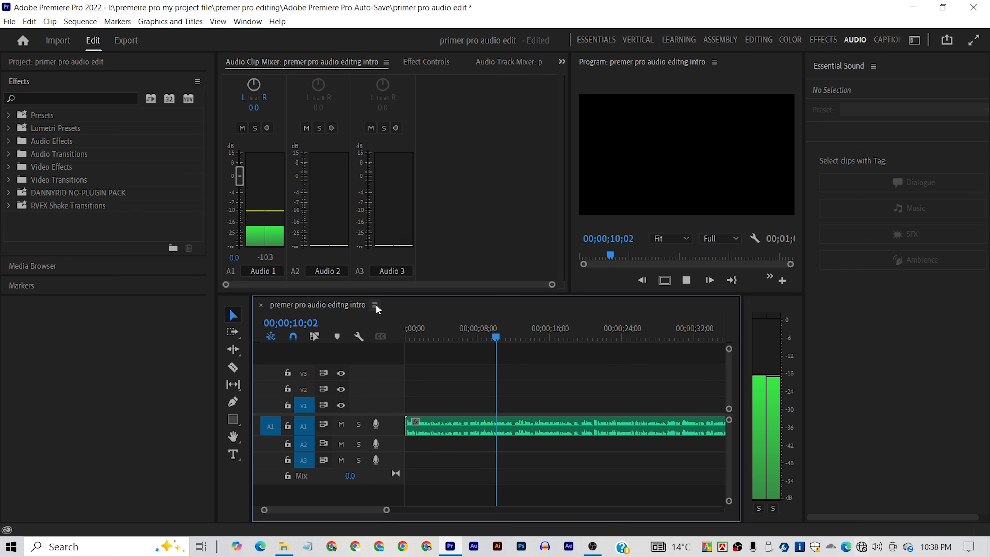
key("space")
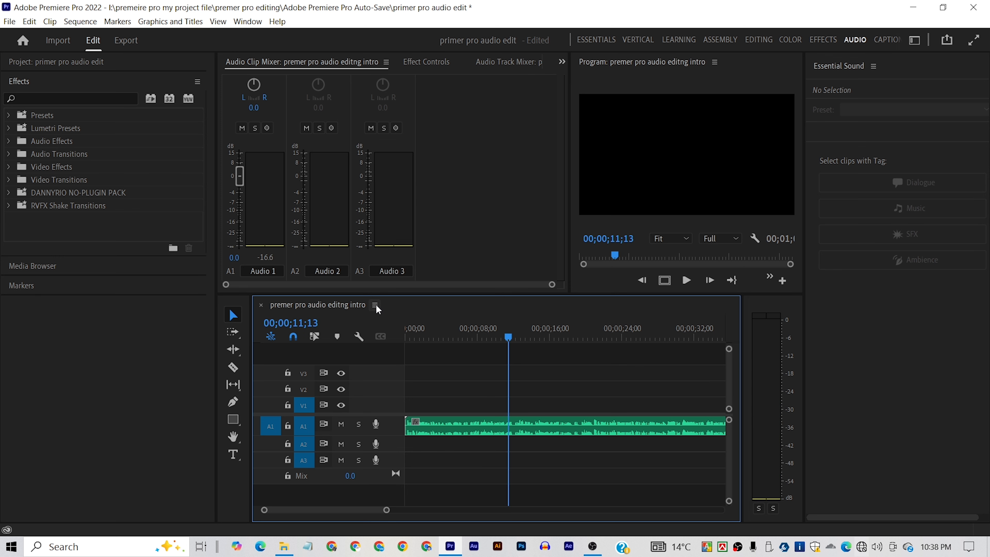
key("Home")
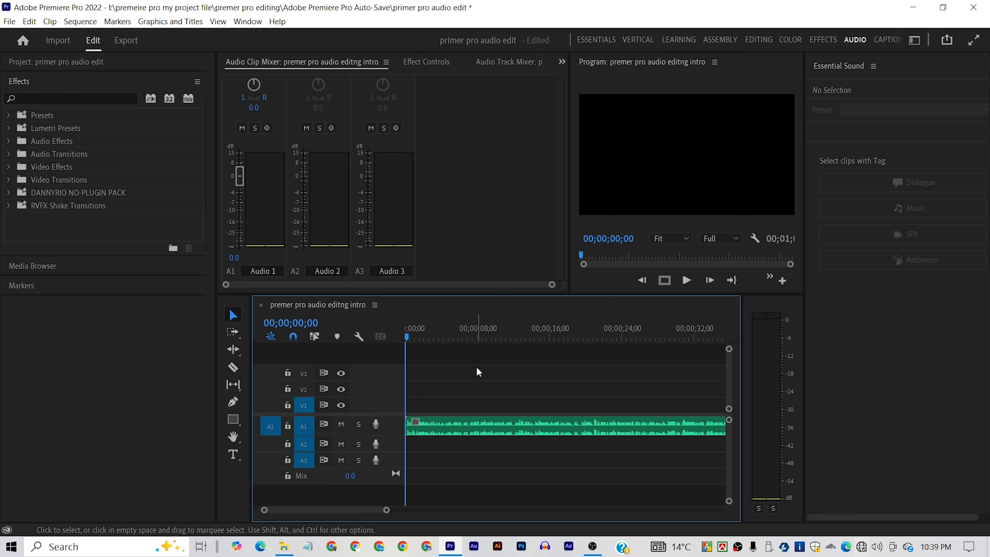
- Tag the voice clip on track A1 as Dialogue in Essential Sound and play back its opening seconds
left_click(494, 429)
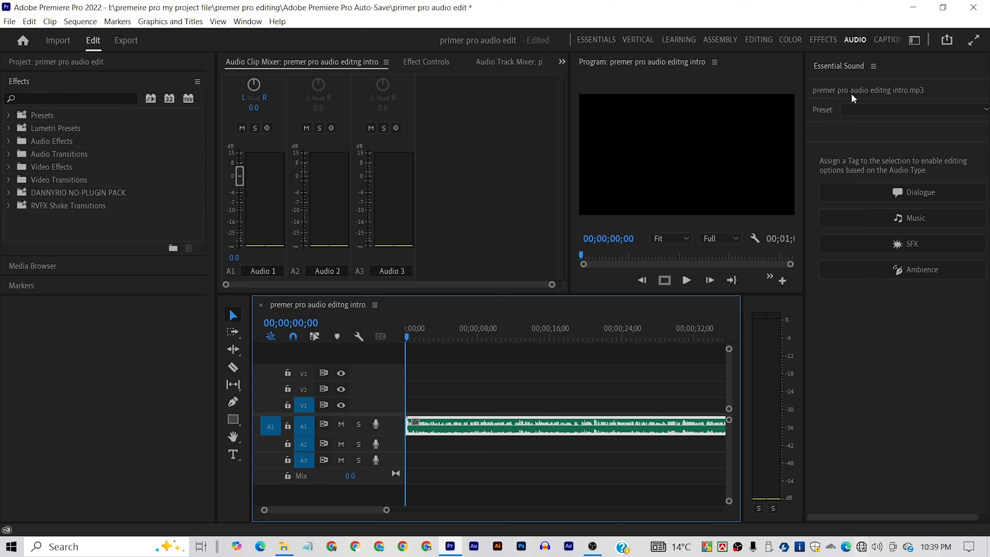
left_click(887, 194)
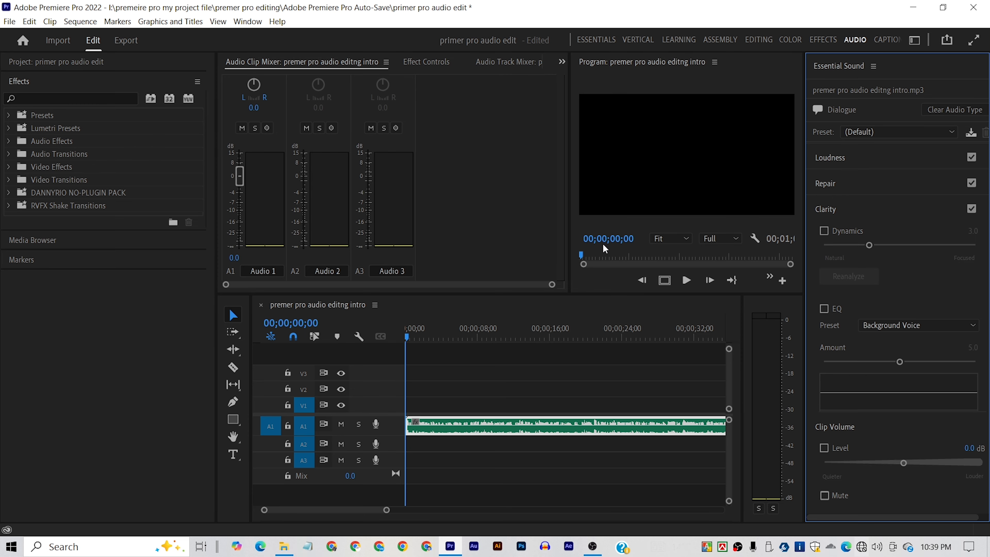
key("space")
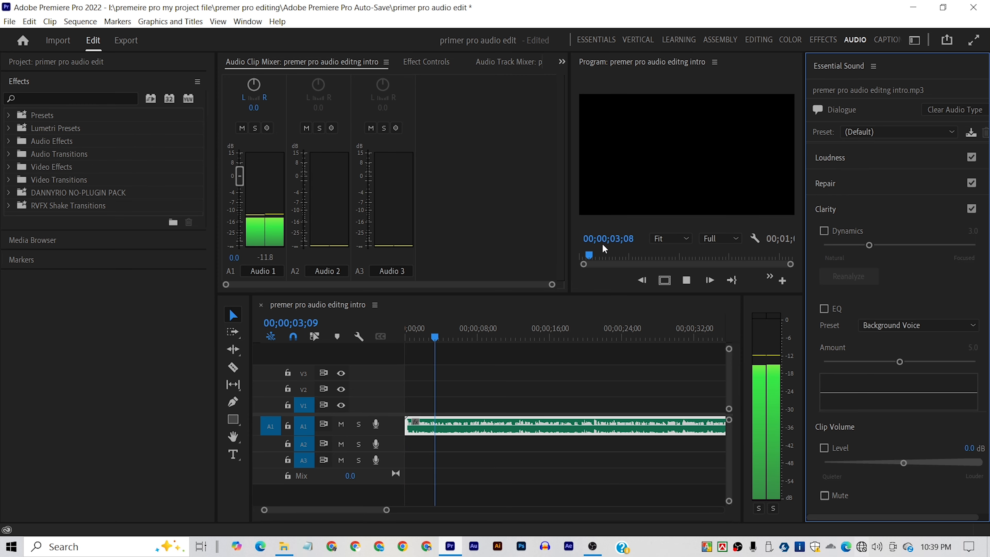
key("space")
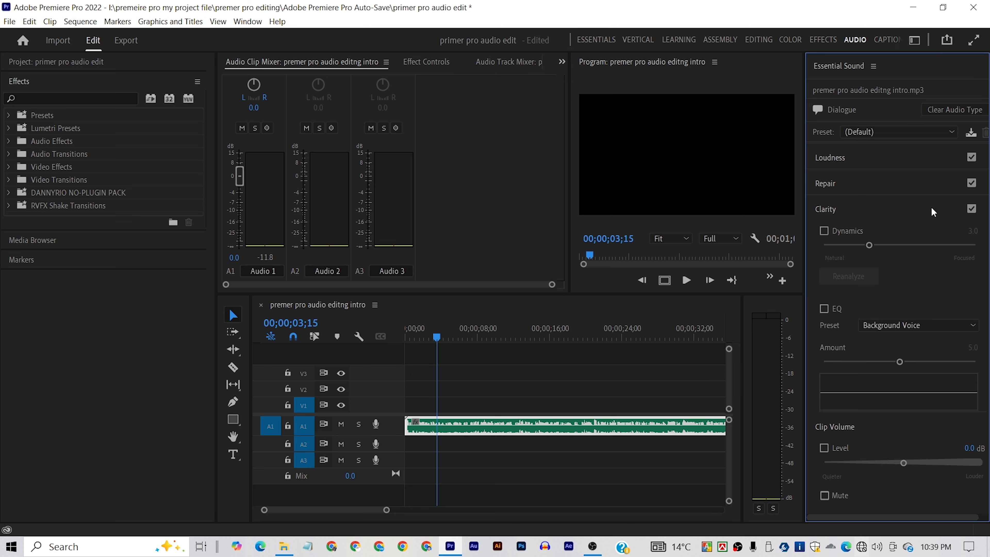
- Apply the Podcast Voice preset to the dialogue clip, listen to the result, and return the playhead to the sequence start
left_click(881, 132)
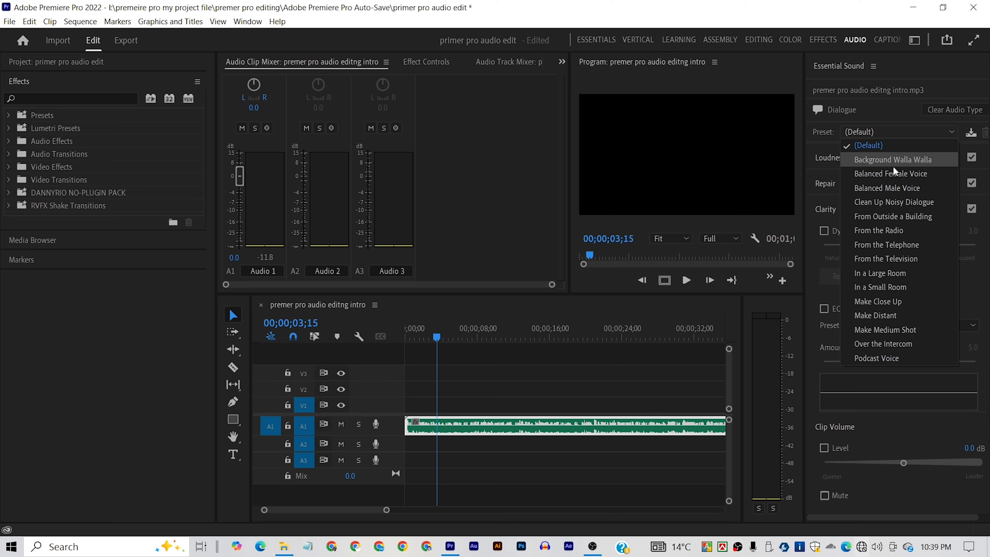
left_click(894, 359)
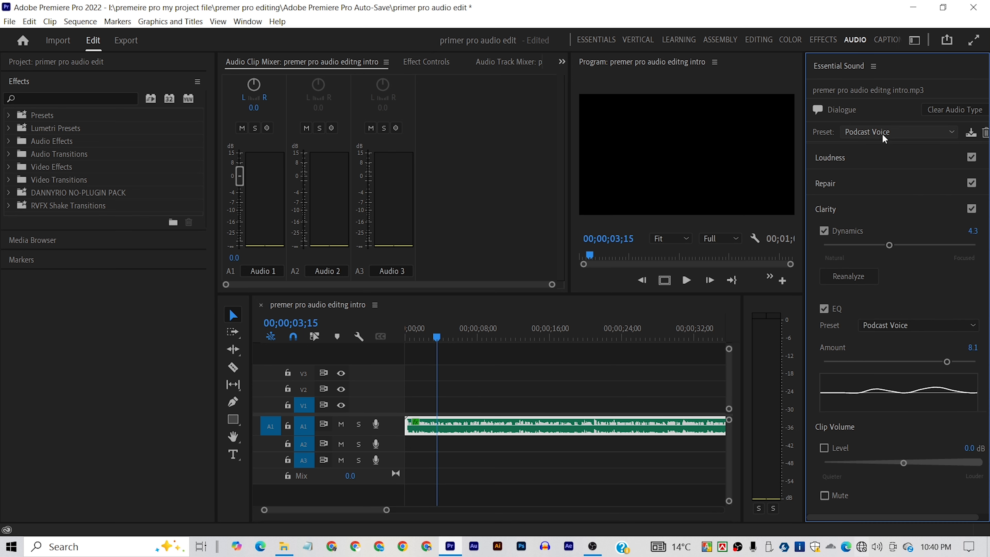
key("space")
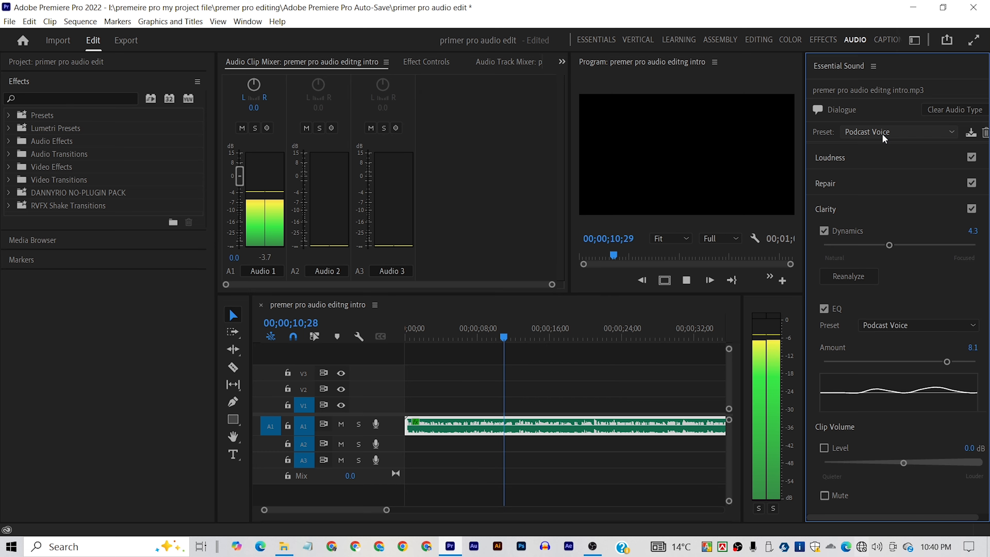
key("space")
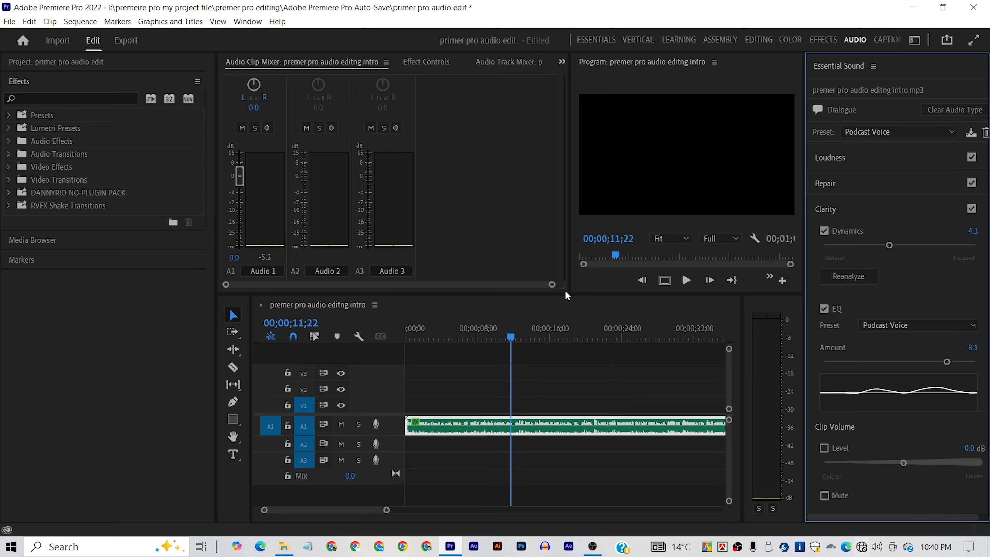
left_click_drag(507, 334, 353, 333)
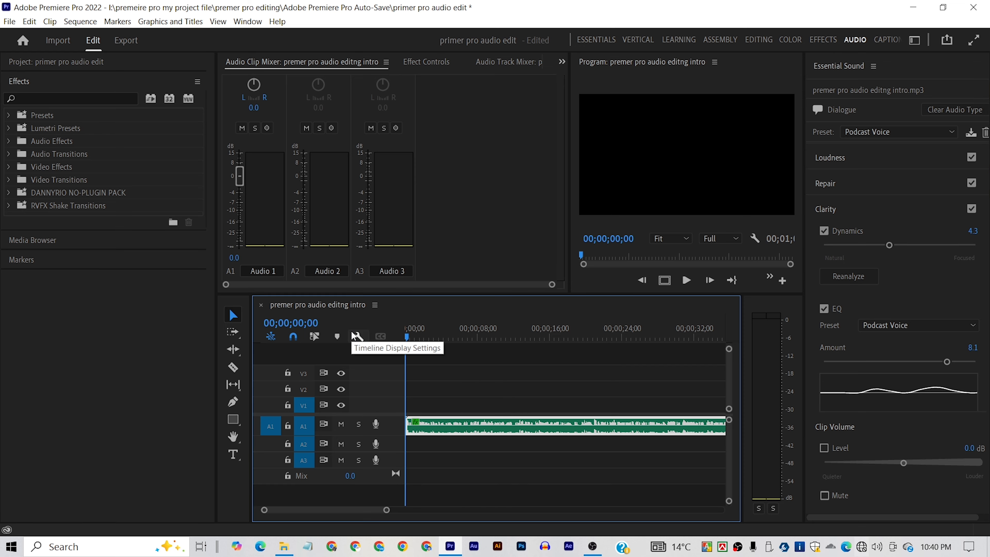
- Rename audio track A1 as "voice" in the Audio Clip Mixer
left_click(262, 270)
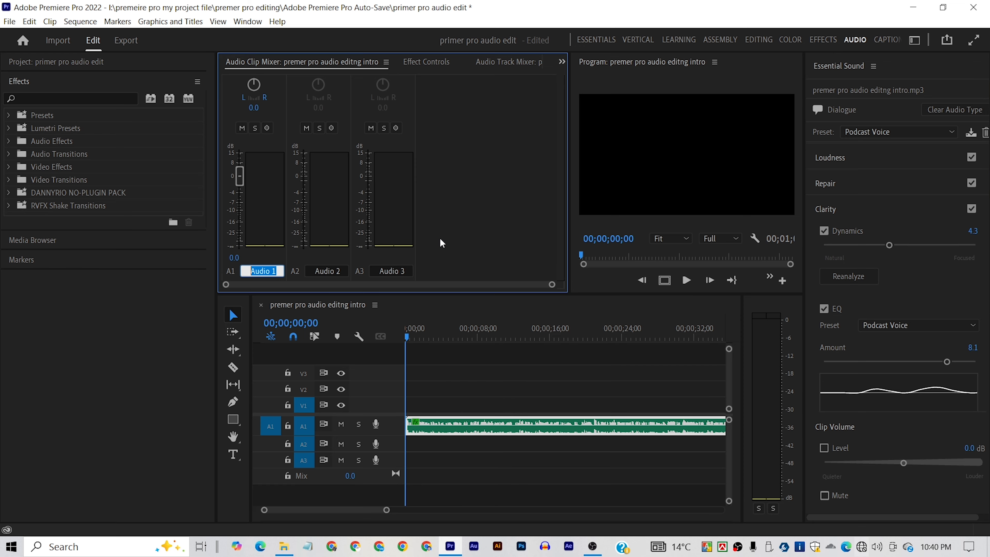
type("c")
type("oice")
key("Return")
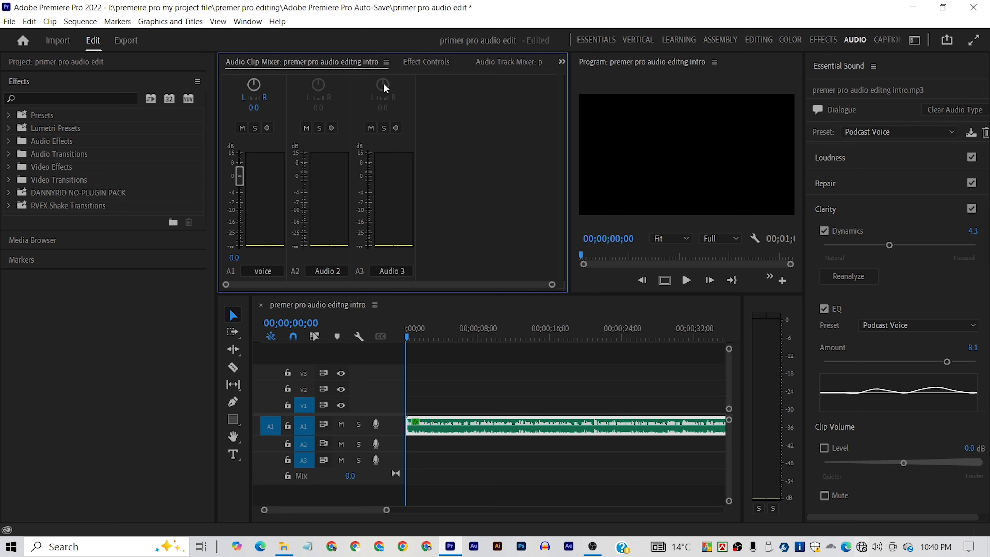
- Add the DeNoise effect from Noise Reduction/Restoration to the voice track's first effect slot in the Audio Track Mixer
left_click(511, 63)
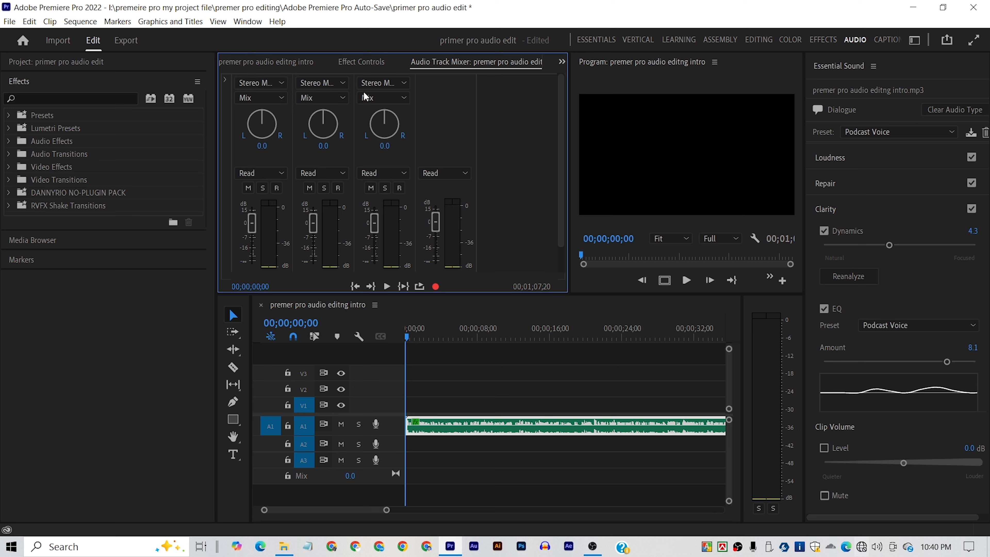
left_click(224, 78)
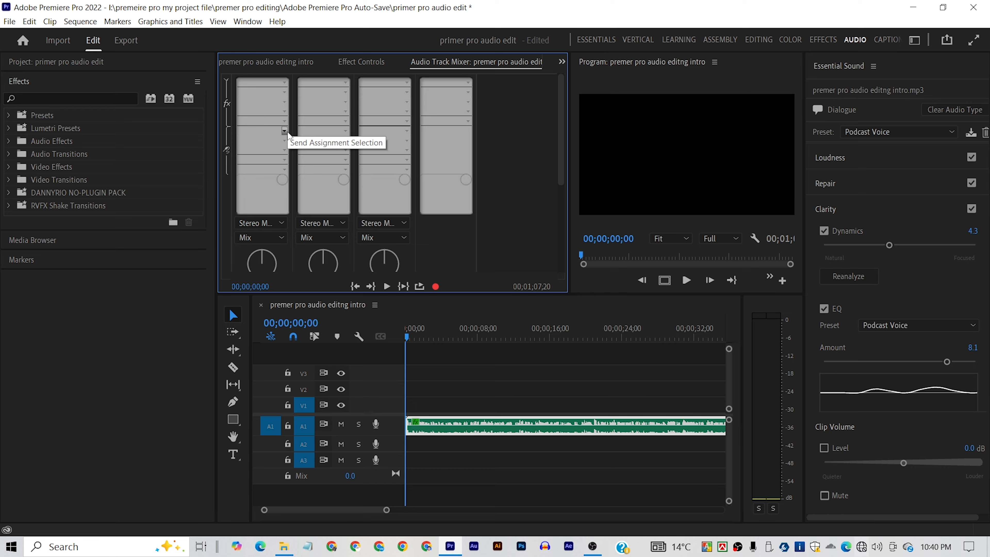
left_click(284, 83)
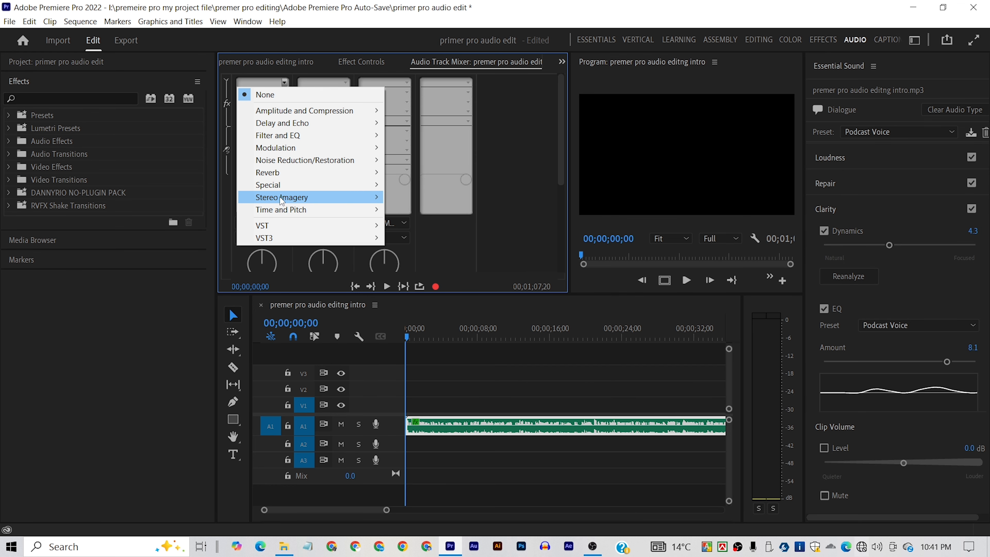
mouse_move(309, 186)
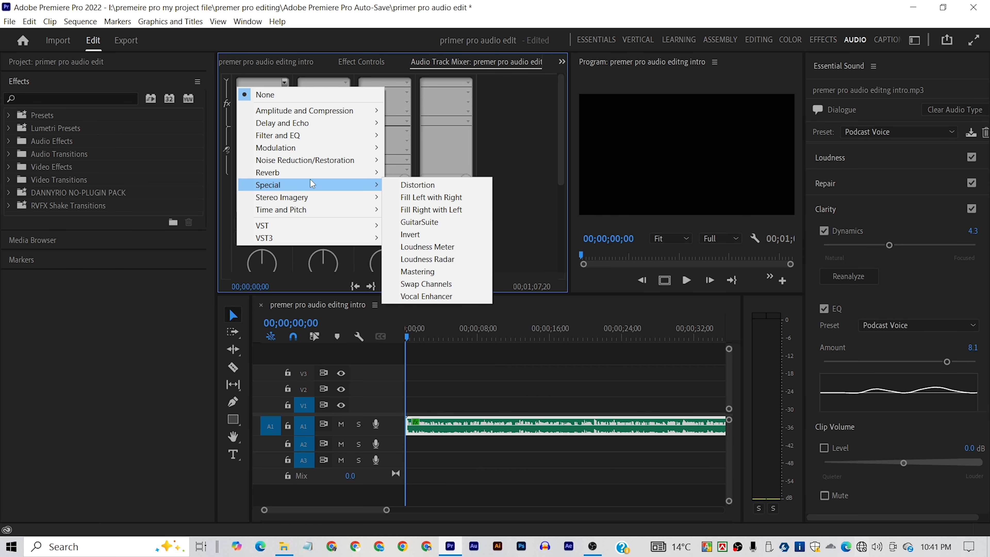
mouse_move(307, 164)
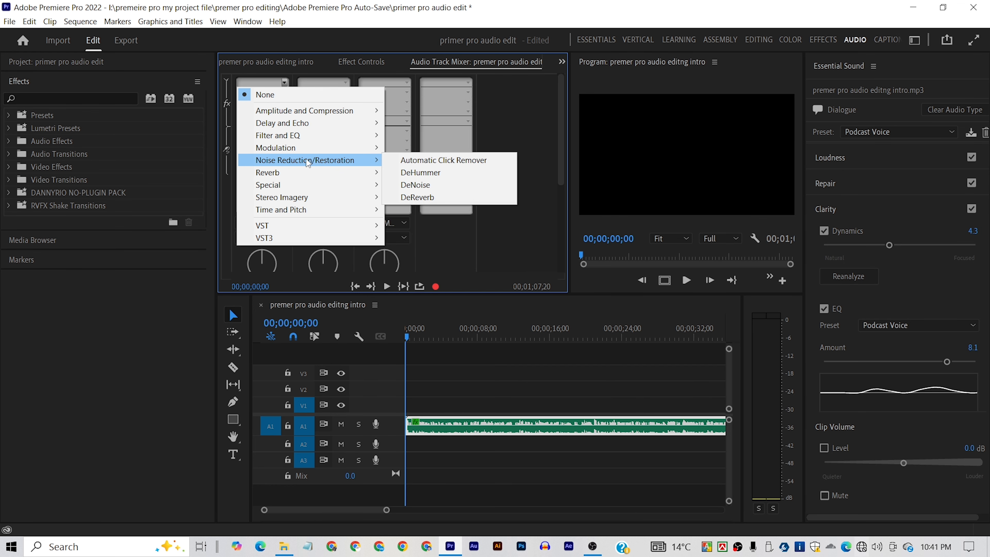
left_click(436, 184)
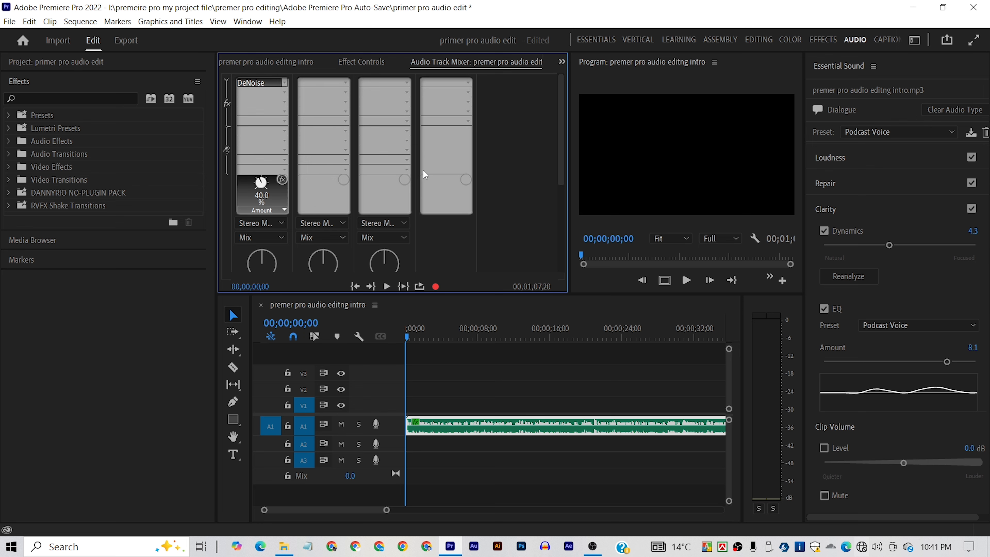
- Check the DeNoise effect's options and examine the effects applied to the voice clip in Effect Controls
right_click(266, 87)
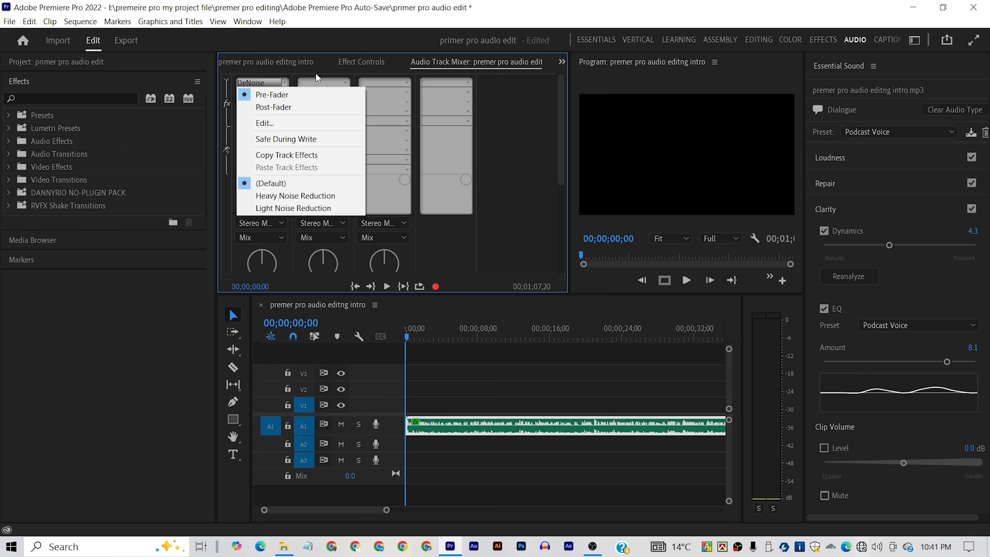
left_click(308, 77)
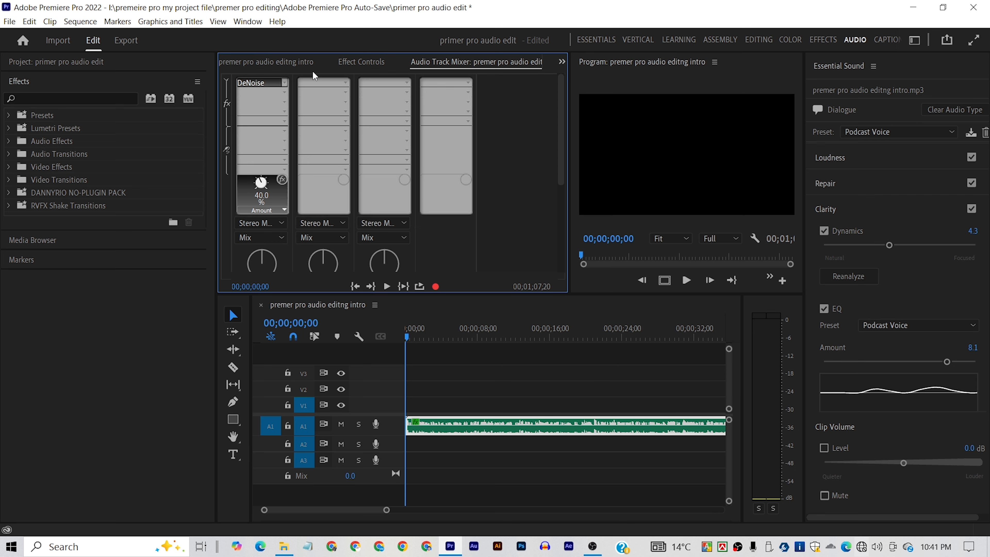
left_click(355, 61)
scroll(339, 123, "down", 3)
scroll(338, 125, "down", 6)
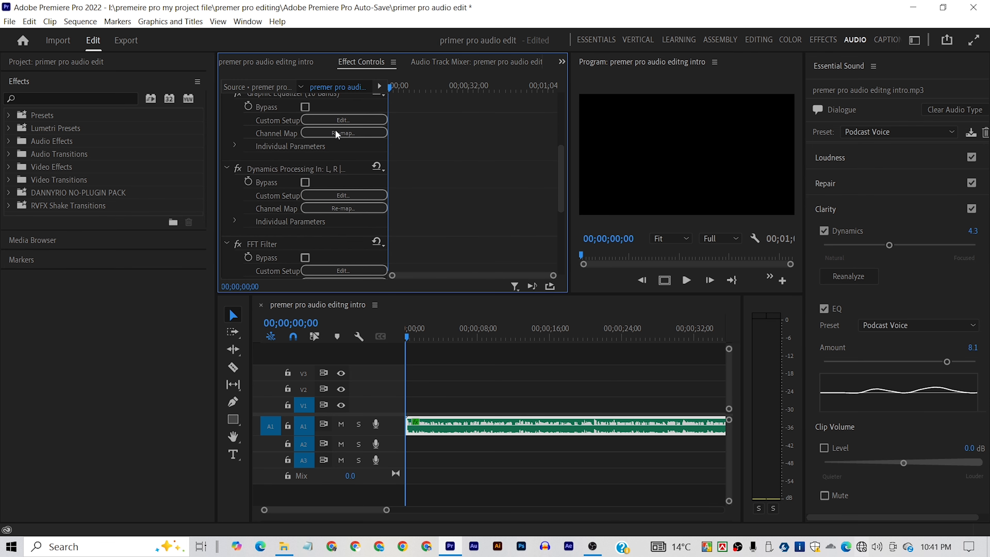
scroll(299, 128, "up", 8)
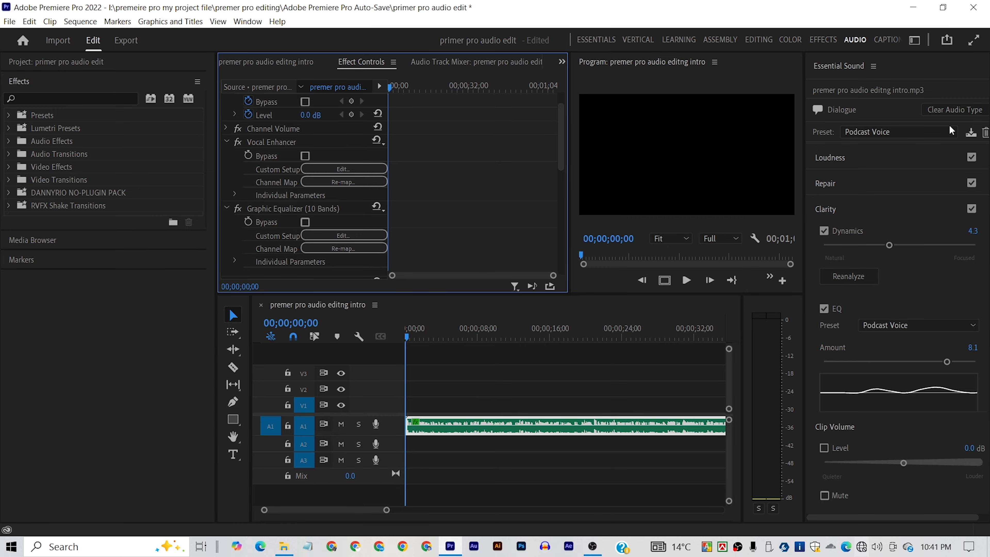
- Open the voice track's DeNoise editor, apply the Heavy Noise Reduction preset, and lower its Amount to 51%
left_click(447, 62)
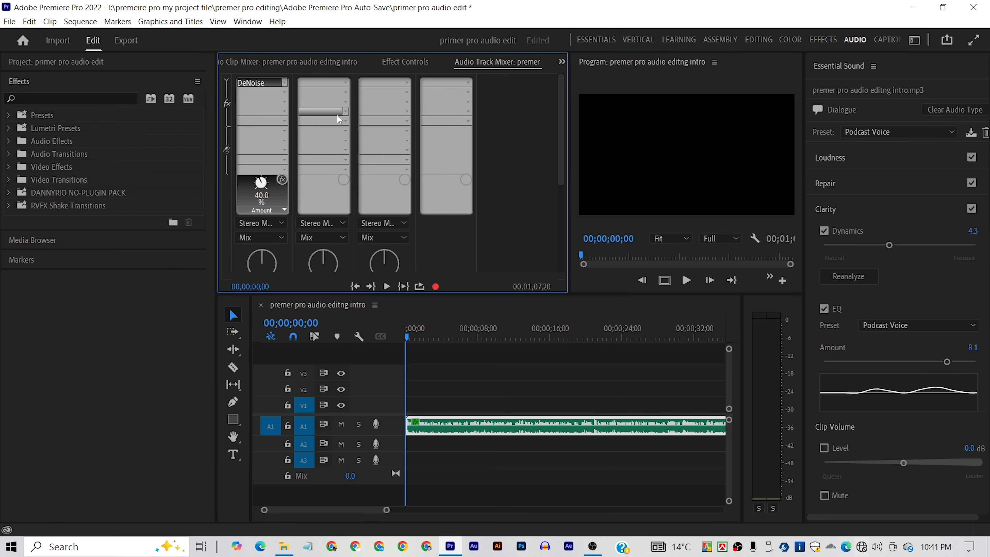
double_click(257, 83)
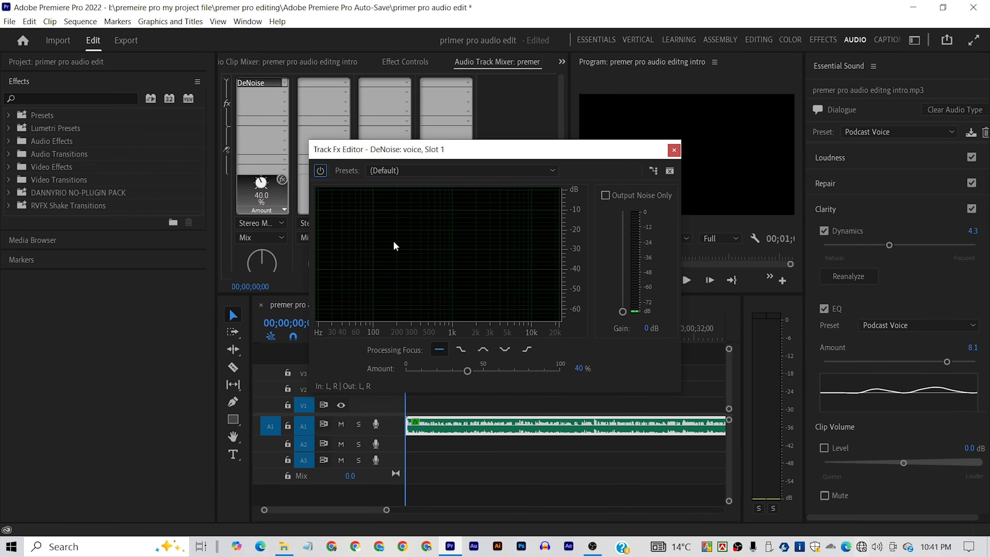
left_click(451, 174)
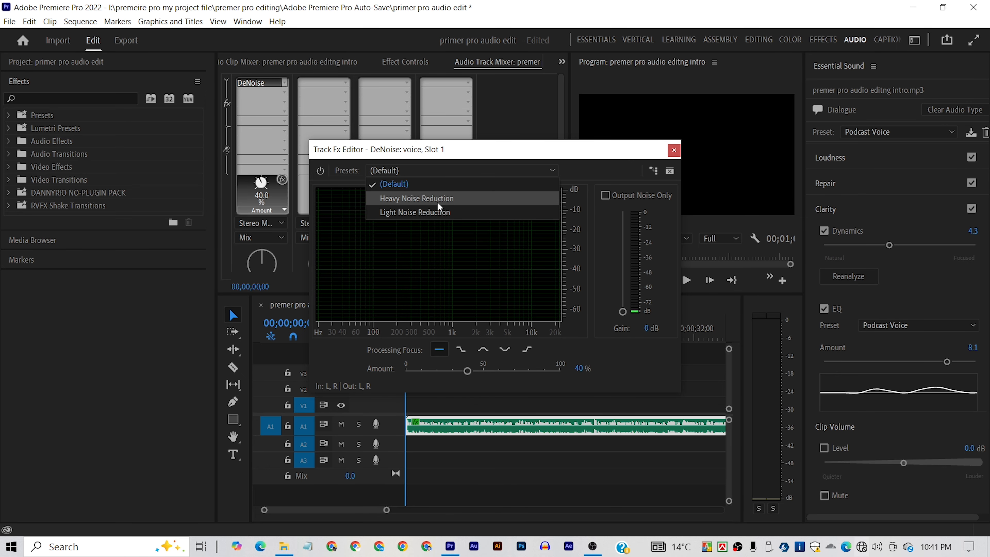
left_click(427, 198)
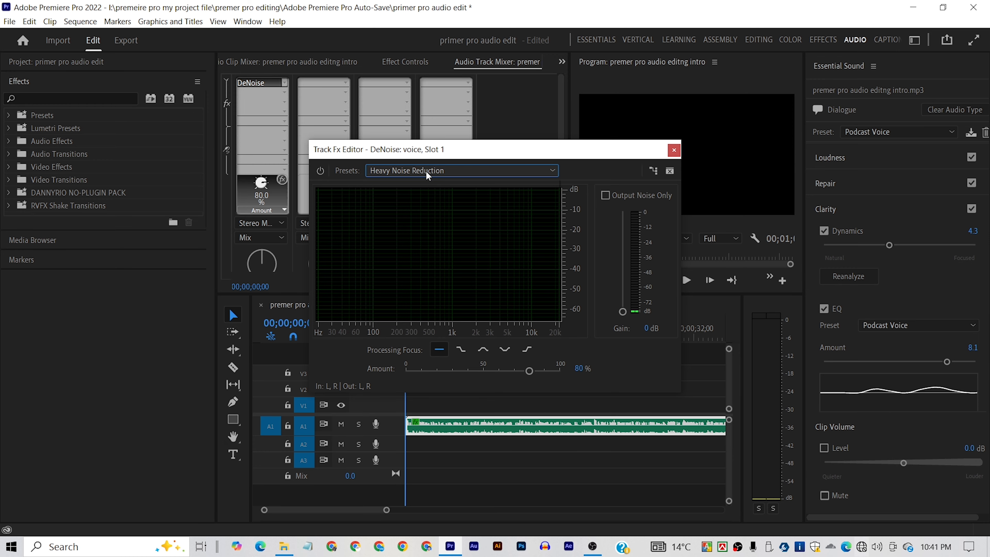
left_click(439, 173)
left_click(423, 215)
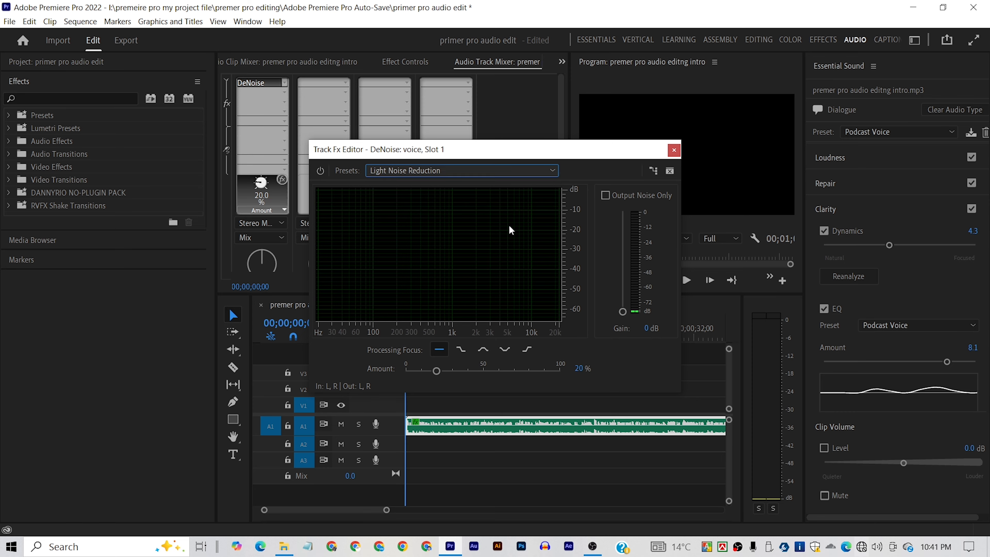
left_click(453, 171)
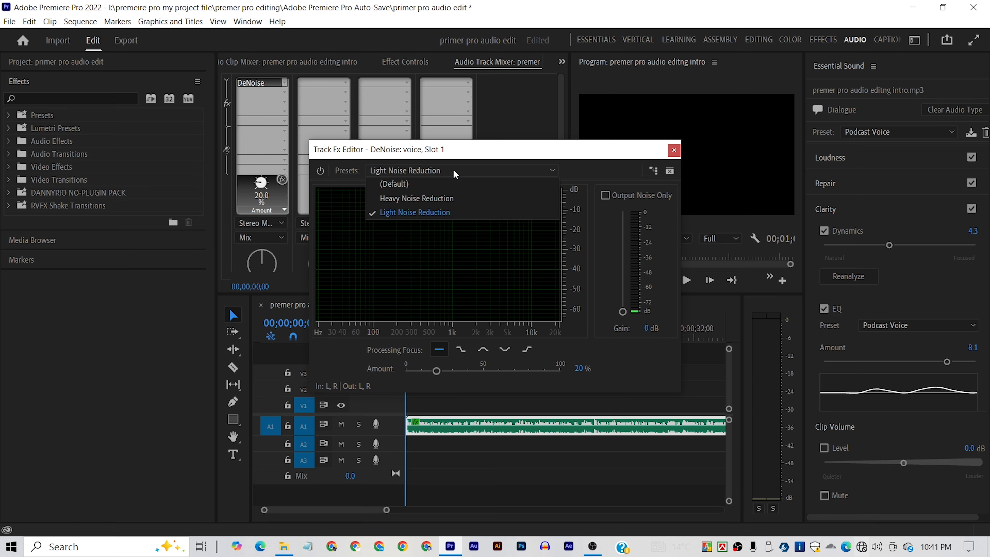
left_click(451, 197)
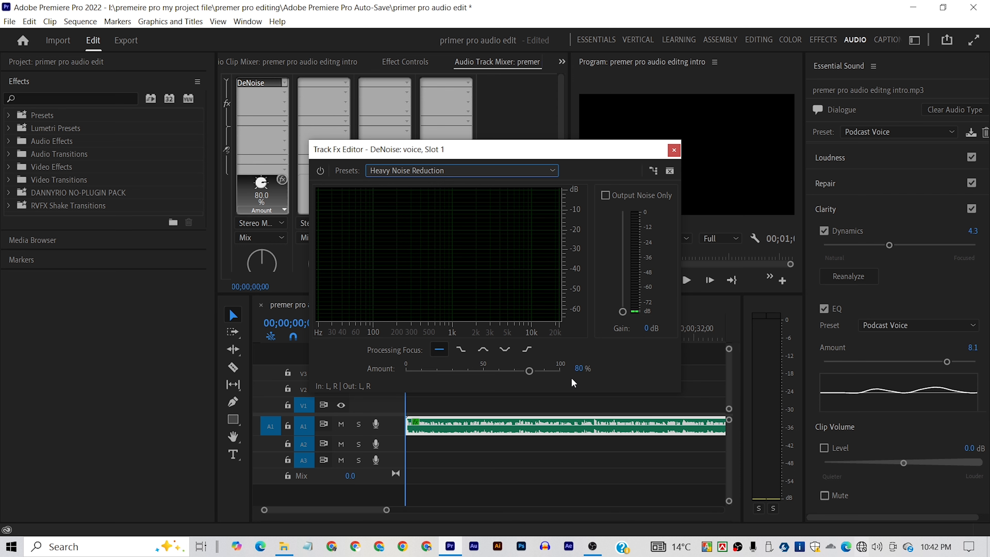
left_click_drag(528, 373, 484, 377)
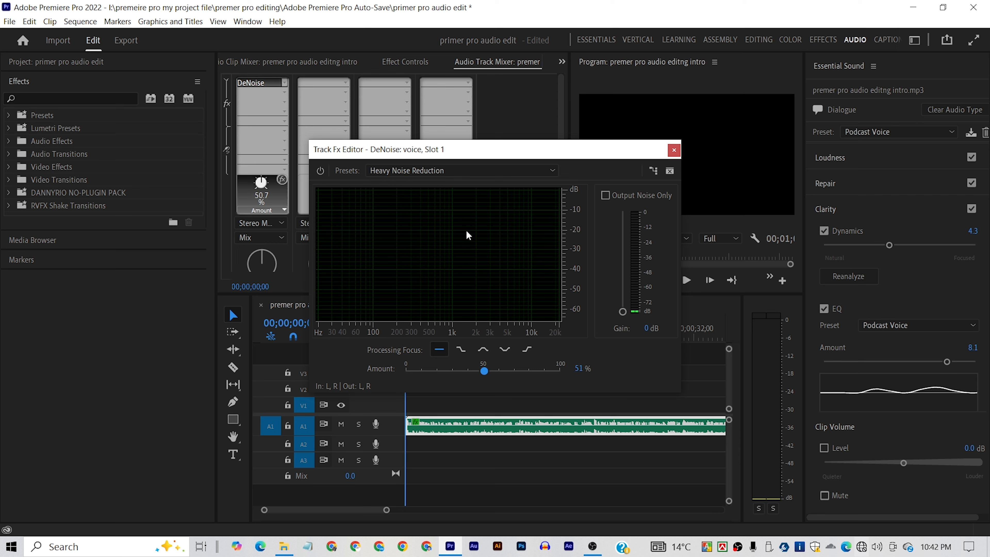
- Play back the voice with the DeNoise effect bypassed and re-enabled to compare the sound, then close its editor
key("space")
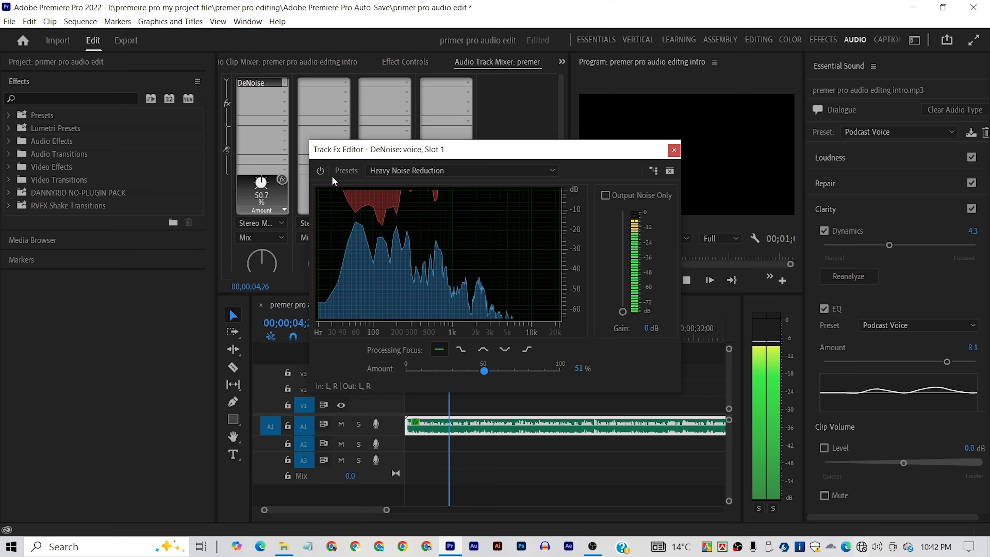
key("space")
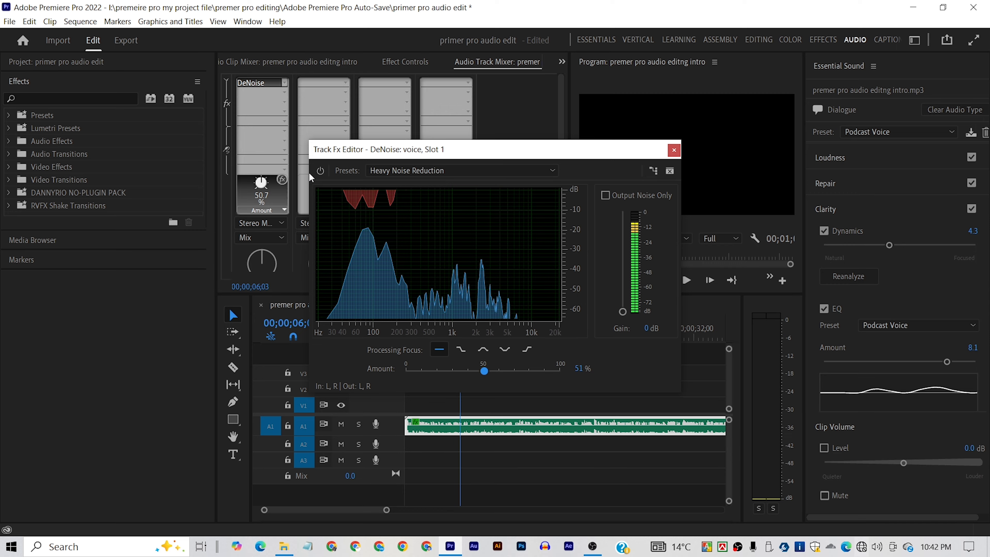
key("space")
left_click(321, 171)
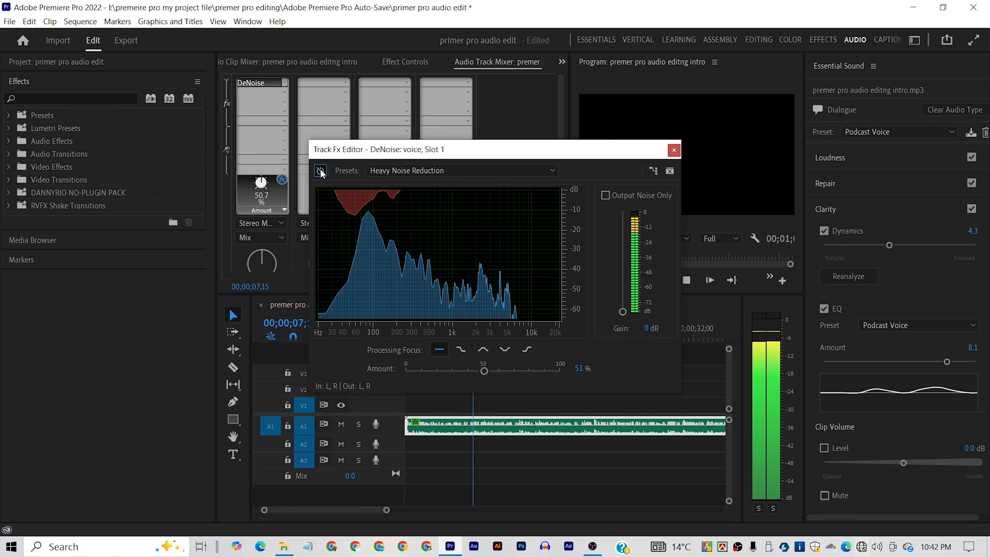
left_click(320, 170)
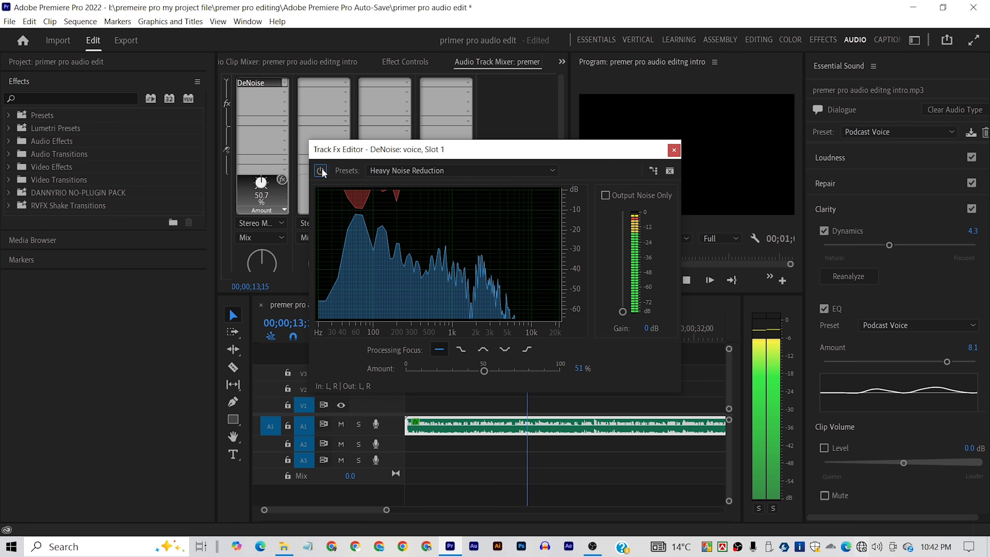
key("space")
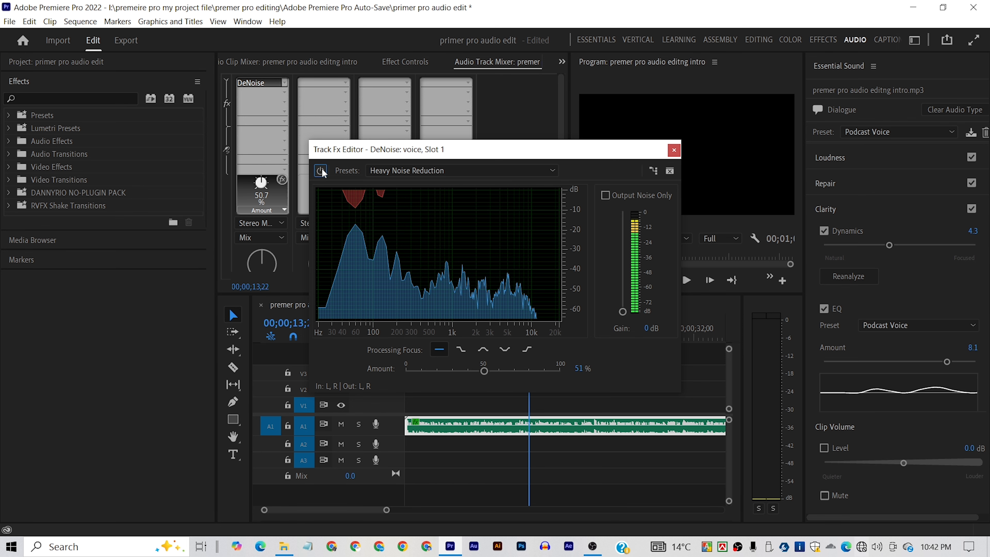
left_click(673, 150)
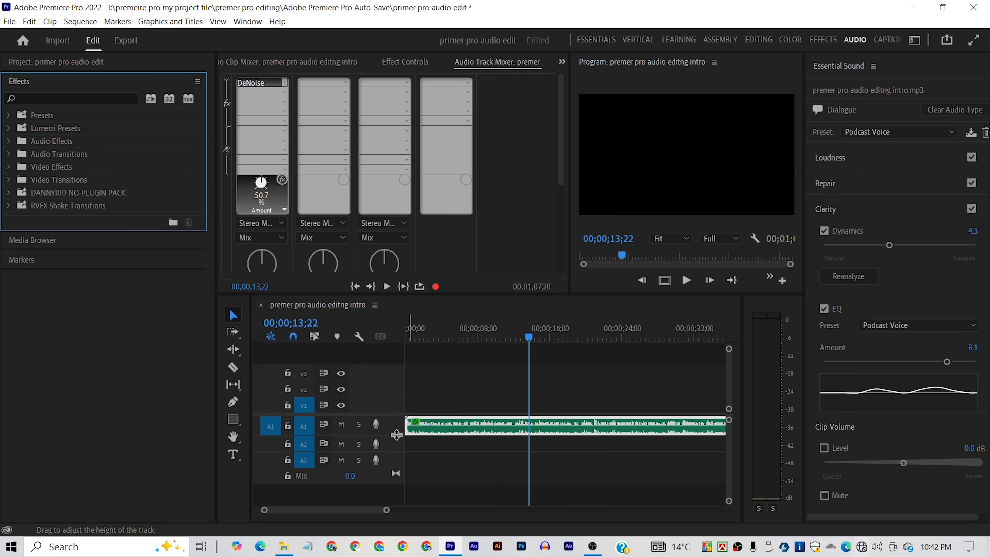
- Enlarge the voice track's height in the timeline and shrink the video track area to show the full waveform
left_click_drag(397, 435, 396, 453)
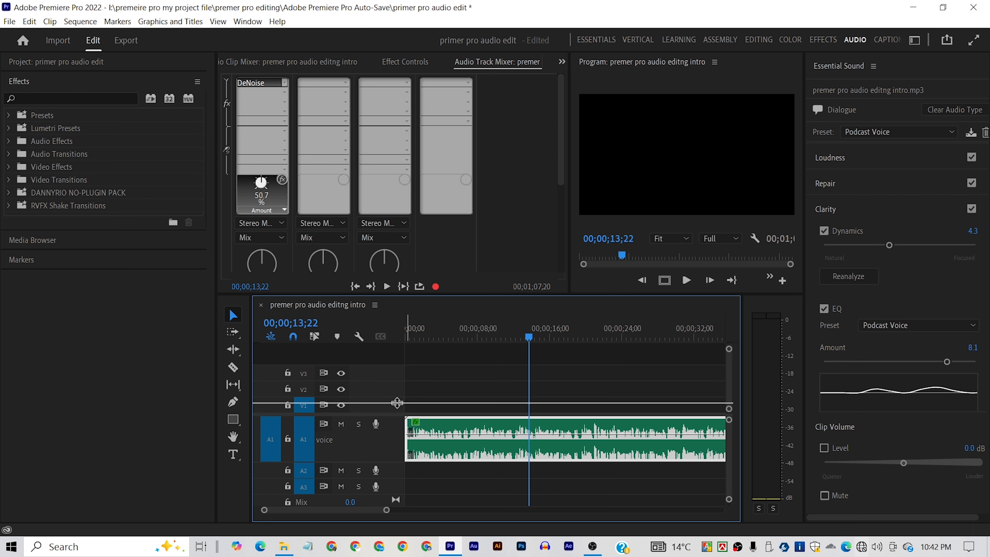
left_click_drag(392, 384, 393, 345)
left_click_drag(389, 403, 388, 351)
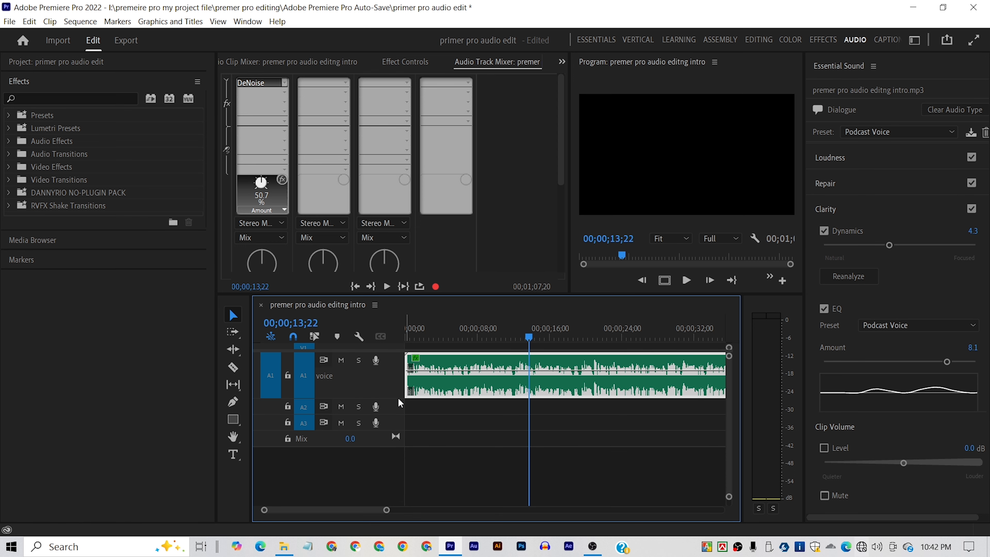
left_click_drag(398, 398, 398, 405)
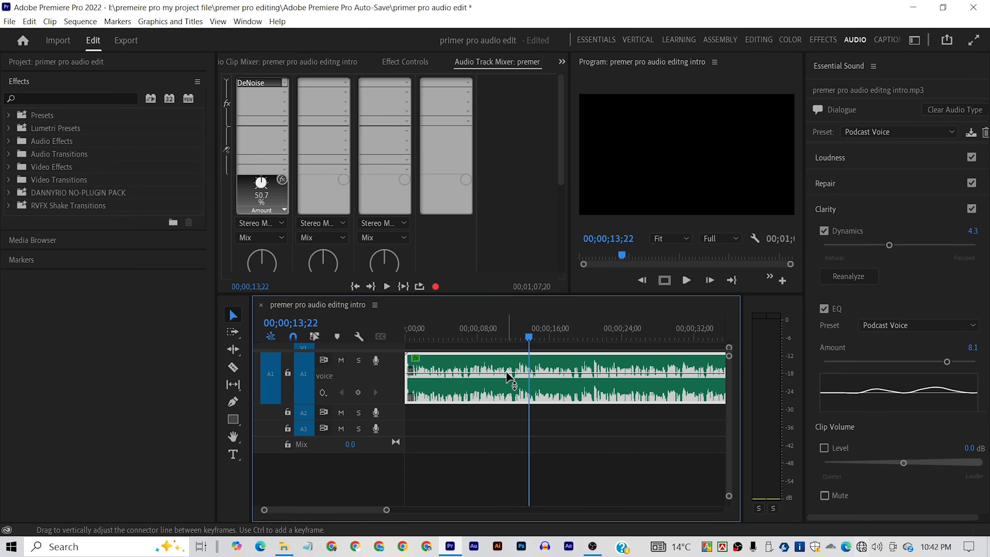
left_click_drag(505, 371, 506, 373)
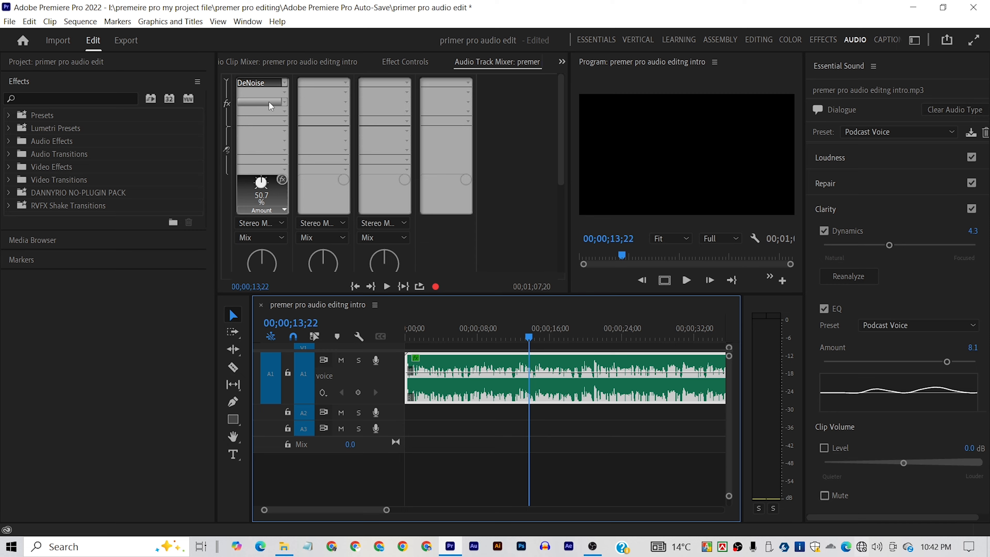
- Add the Dynamics effect from Amplitude and Compression to the voice track's second effect slot and open its editor
left_click(287, 95)
mouse_move(294, 124)
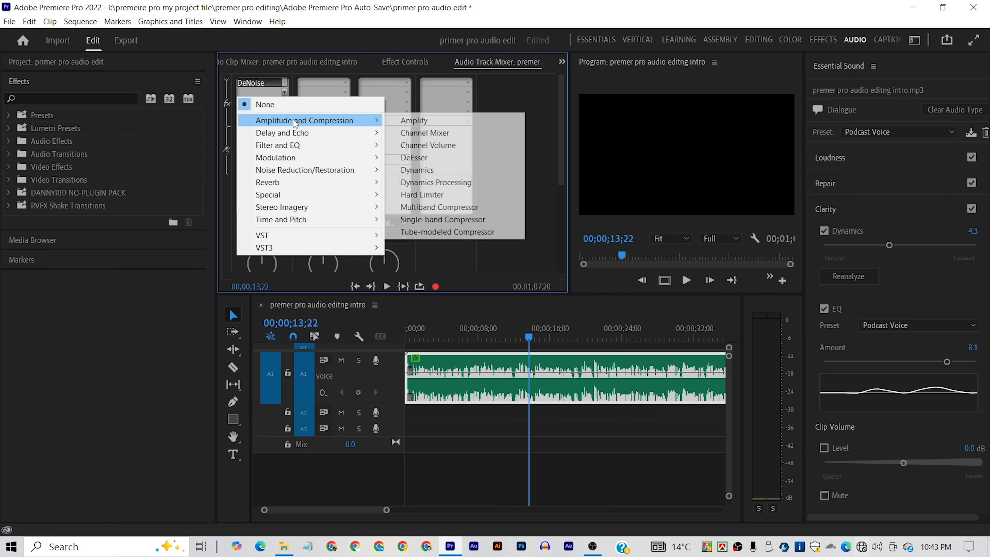
left_click(429, 170)
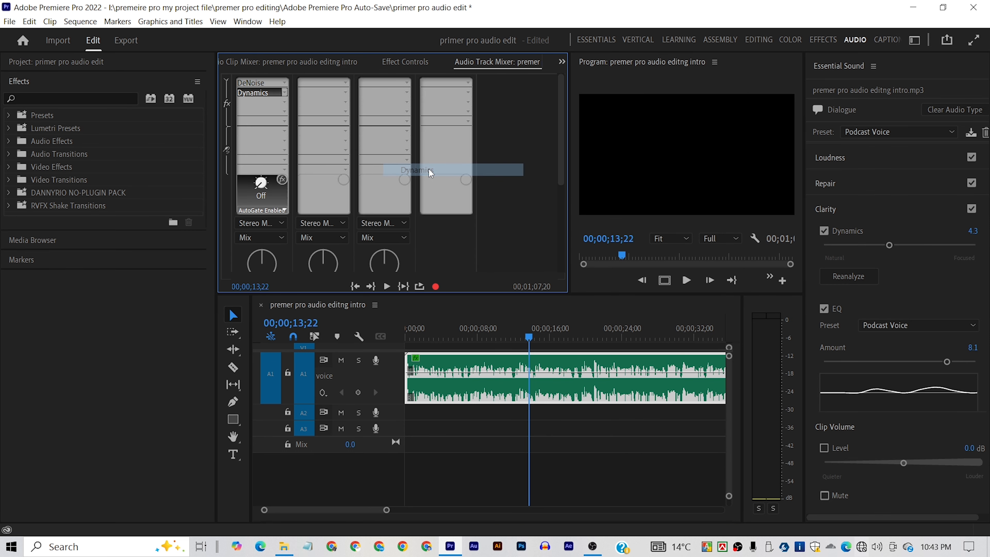
double_click(261, 93)
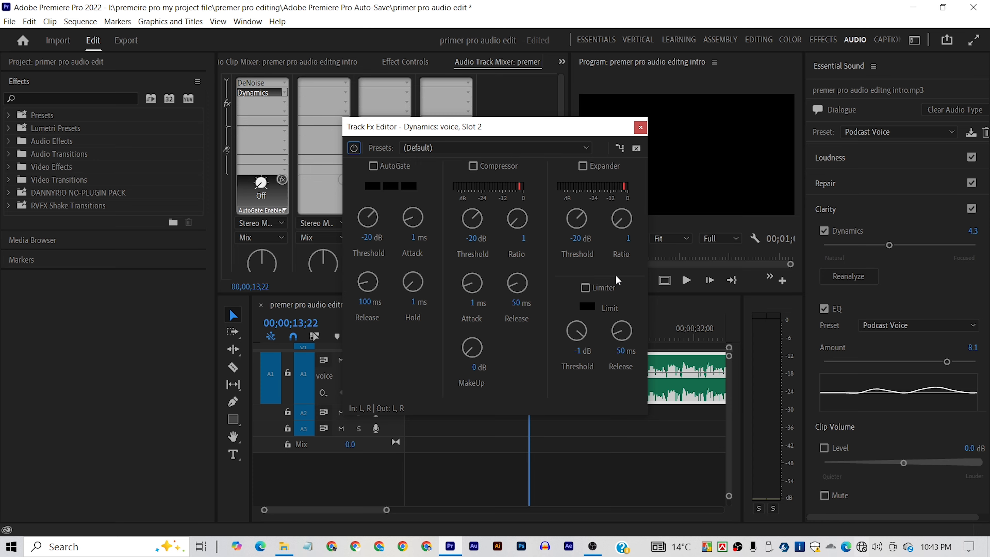
- Enable the Compressor in the Dynamics editor, preview the voice, and set the compressor's Ratio to 2.8
left_click(474, 167)
key("space")
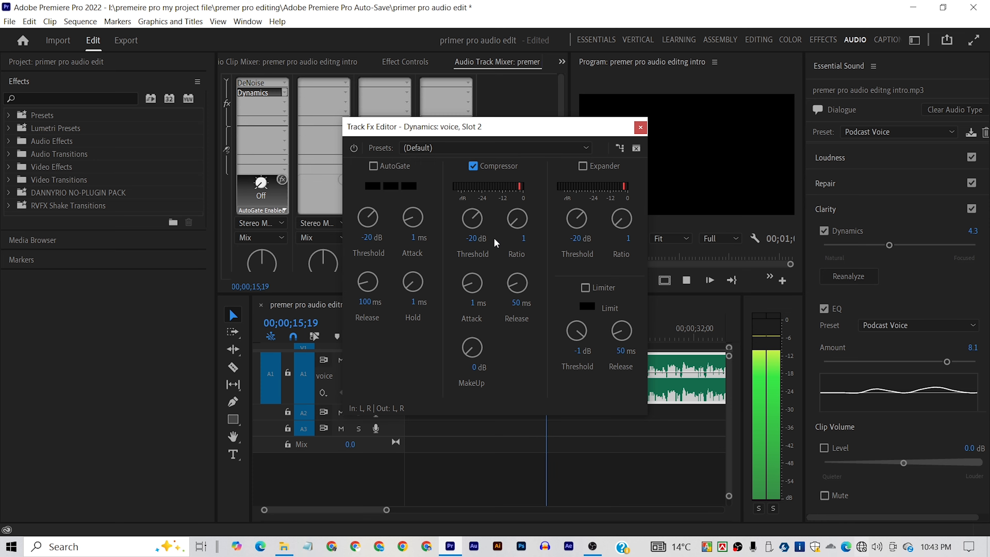
key("space")
left_click_drag(523, 239, 542, 244)
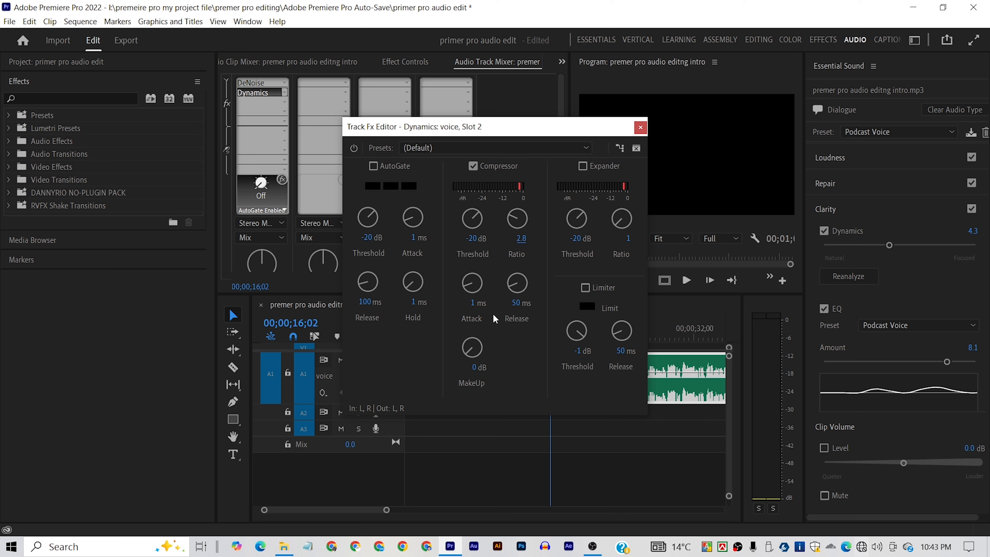
- Set the compressor's Attack to 5.2 ms and MakeUp to 9.9 dB, enable the Limiter, and listen to the voice
left_click_drag(479, 307, 505, 305)
left_click_drag(475, 367, 539, 366)
key("space")
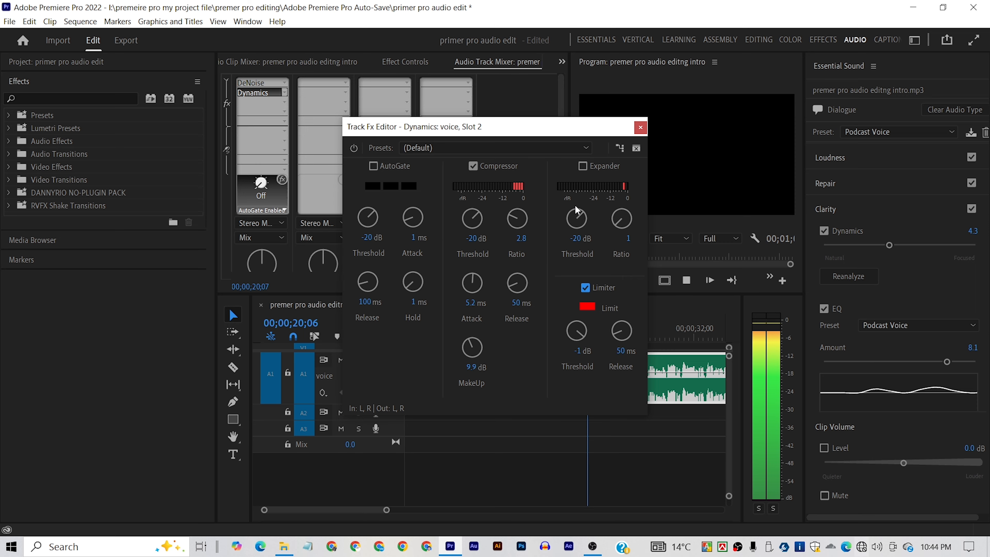
left_click(640, 127)
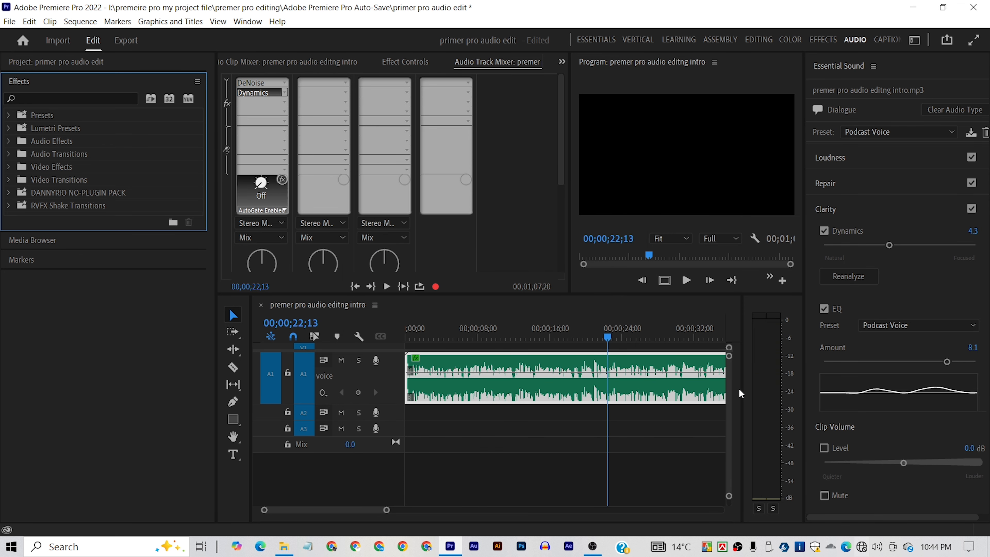
key("space")
key("space")
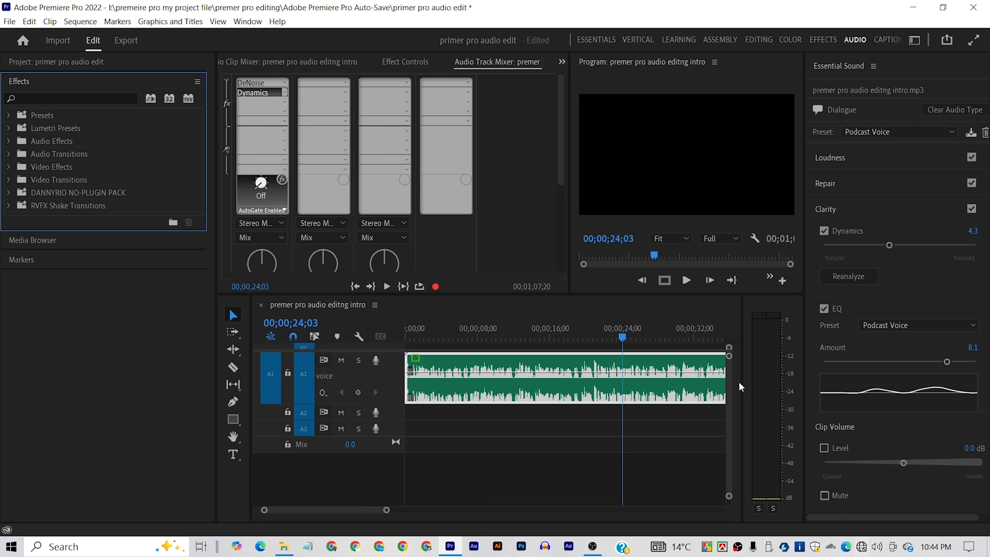
- Normalize the voice clip's max peak to -10 dB with Audio Gain and play it back from about 16 seconds
left_click(572, 368)
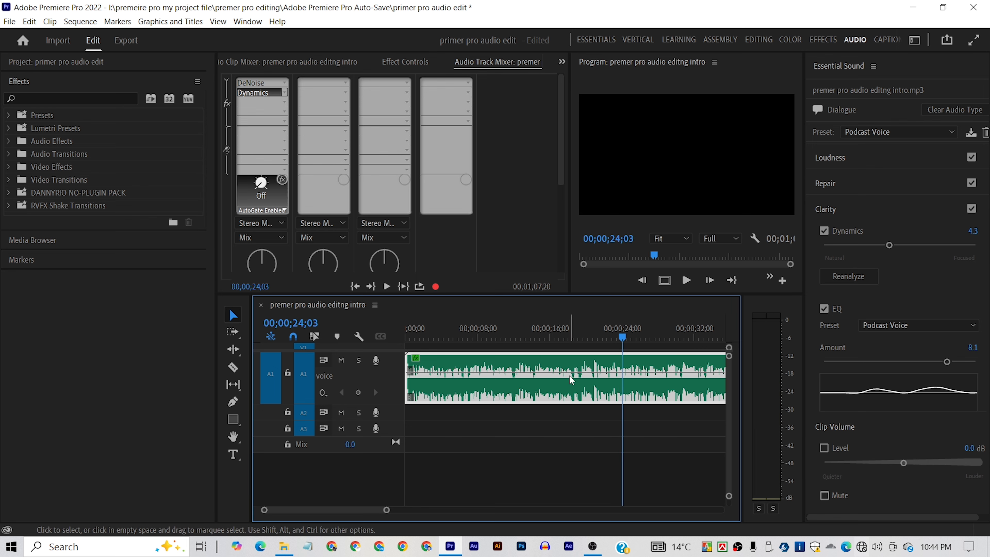
key("g")
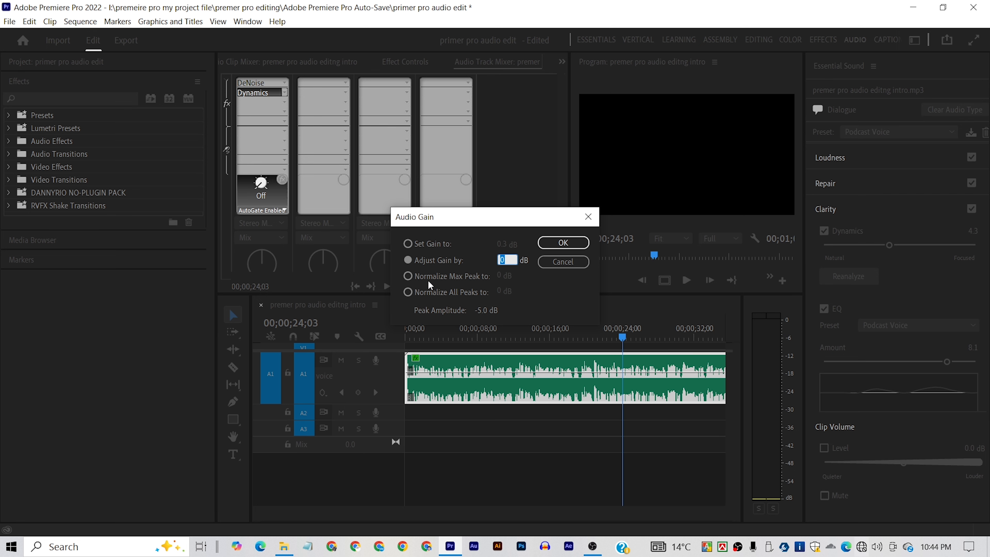
left_click(447, 277)
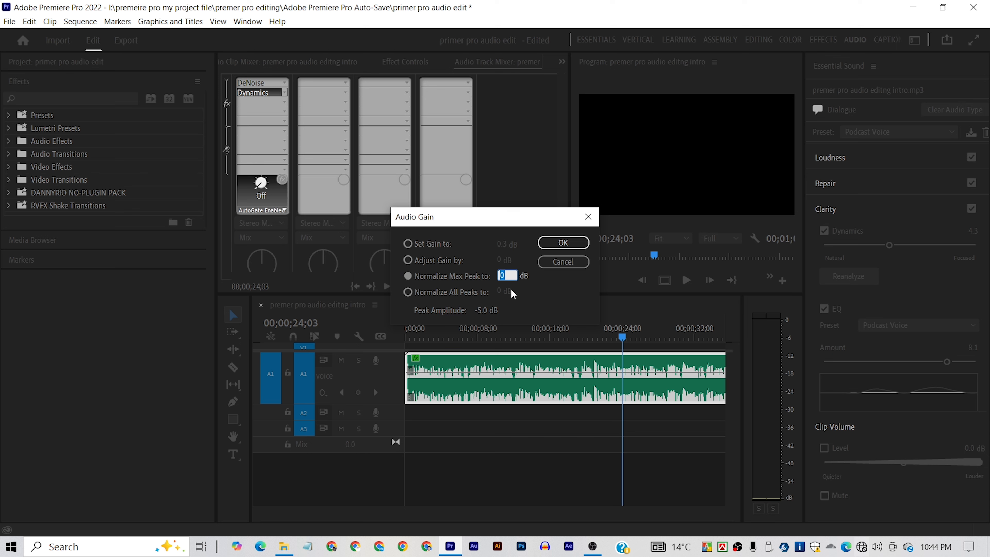
type("-1")
key("Return")
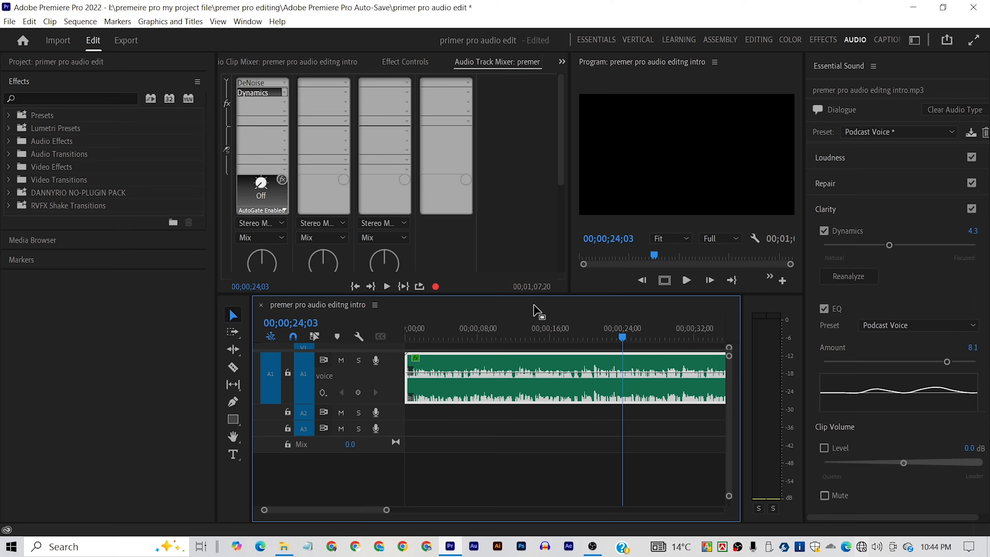
left_click(553, 338)
key("space")
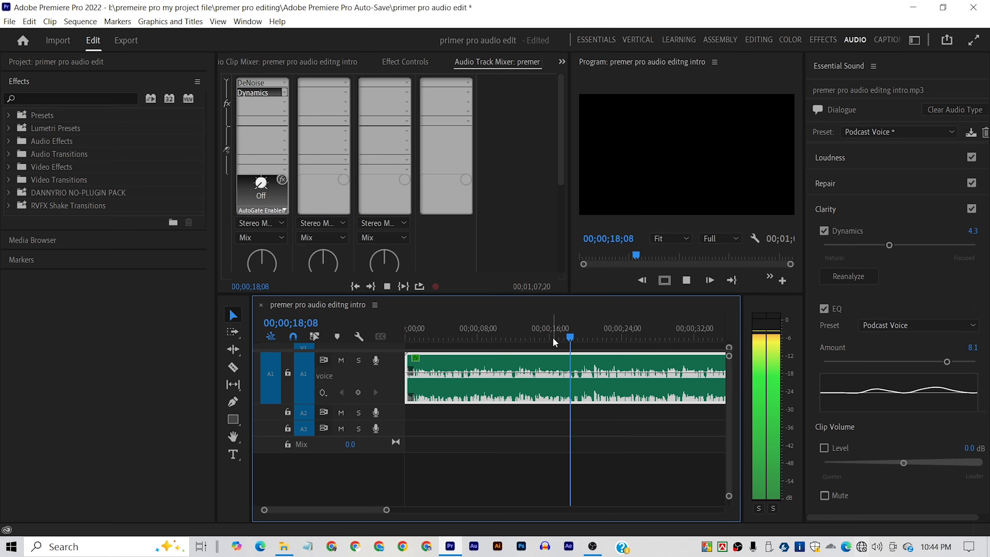
key("space")
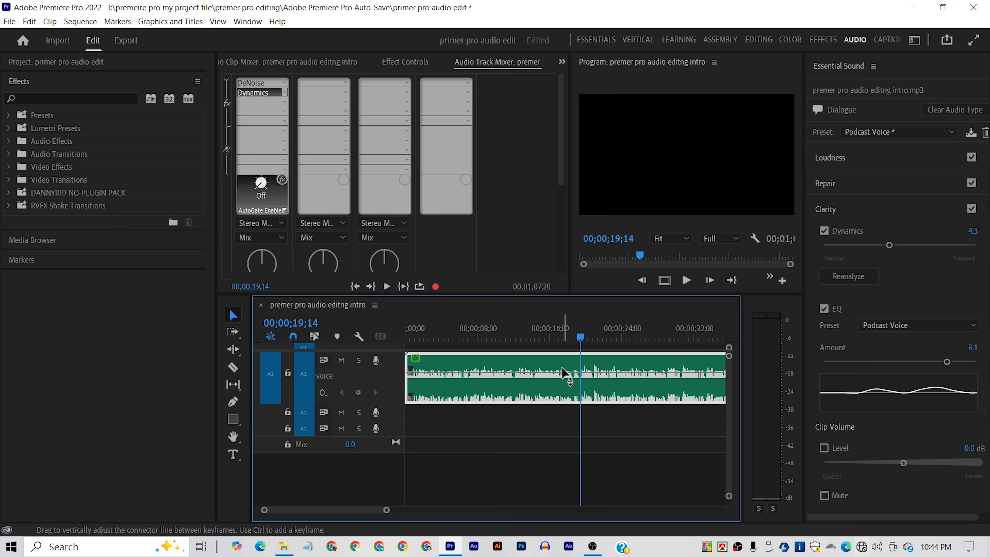
- Adjust the voice clip's gain by -10 dB and play back the result
key("g")
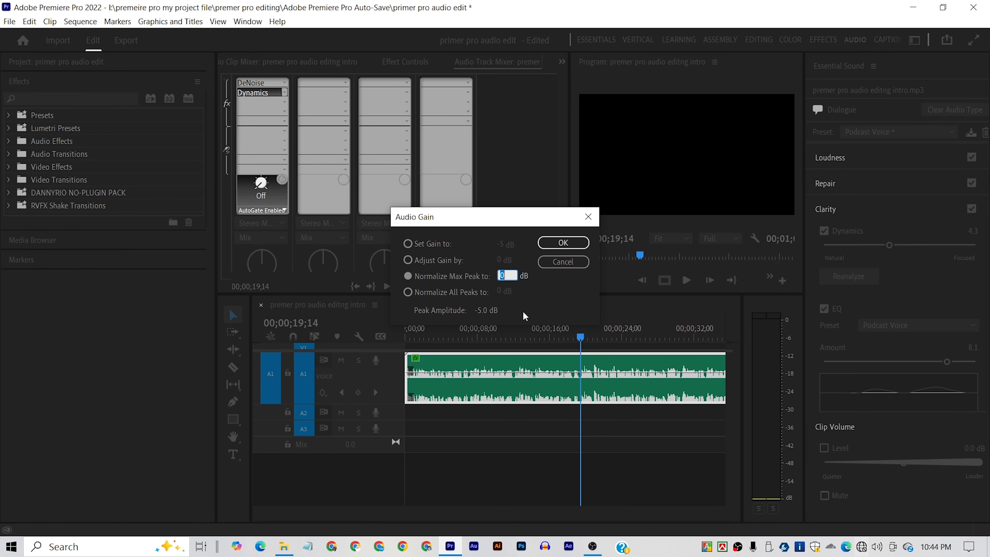
left_click(426, 260)
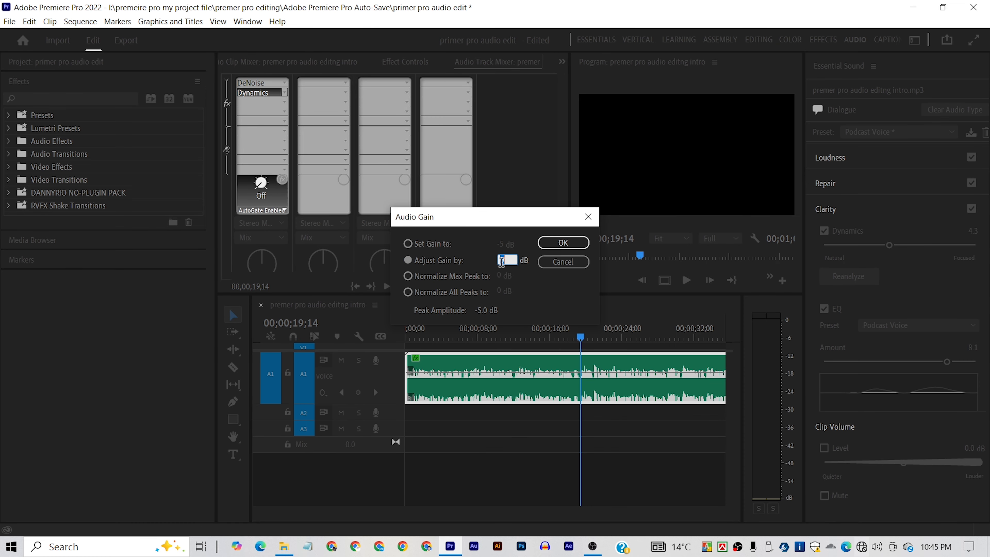
type("-10")
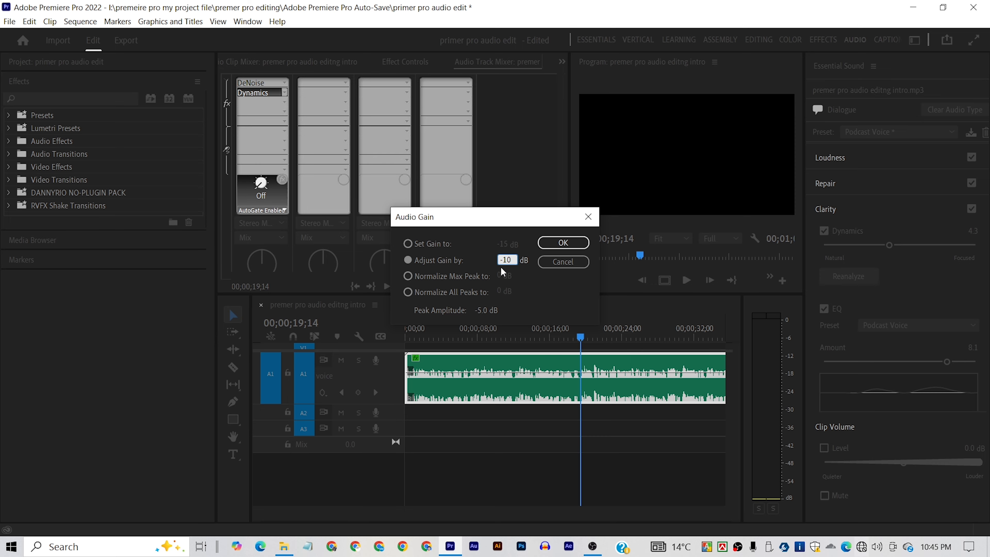
left_click(560, 244)
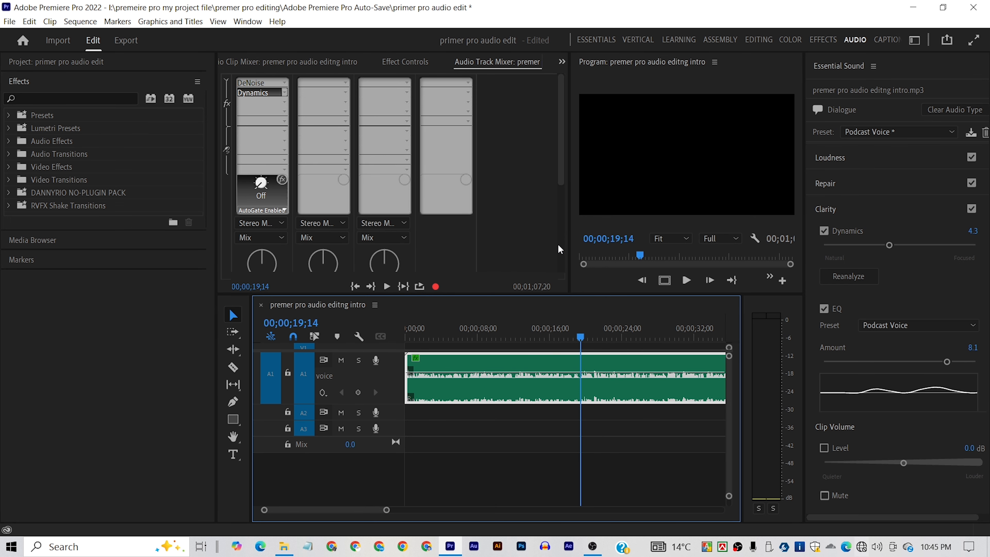
key("space")
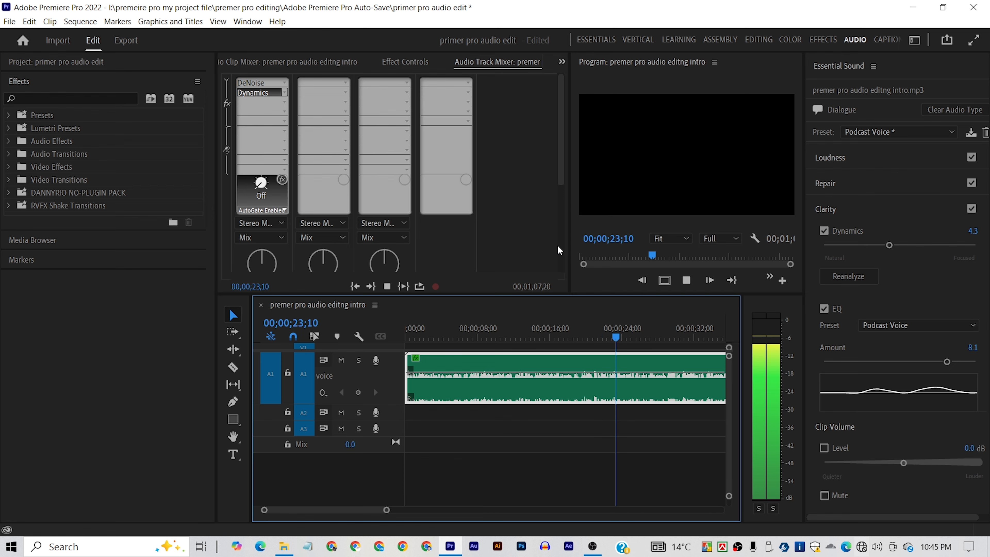
key("space")
- Add the Multiband Compressor to the voice track's third effect slot and apply its Broadcast preset
left_click(284, 102)
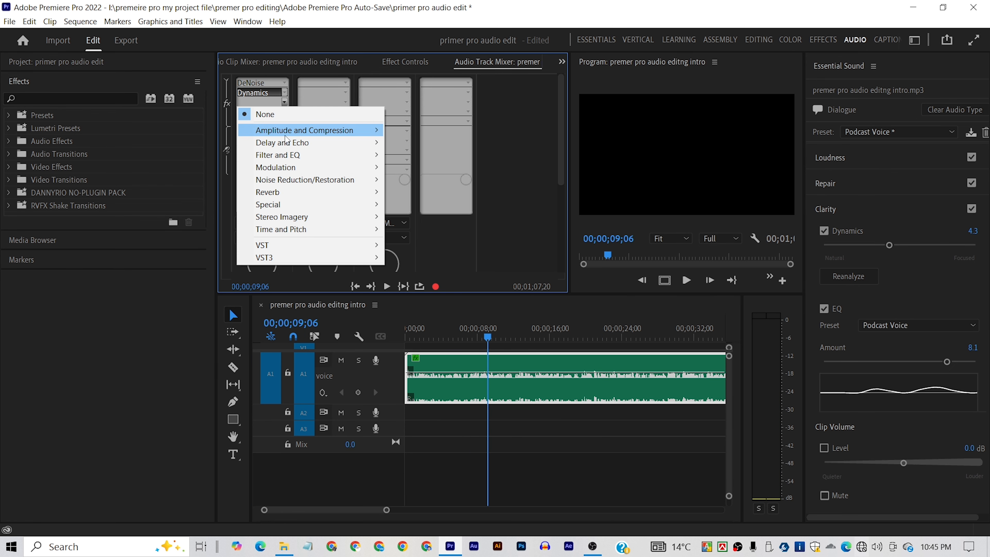
mouse_move(305, 130)
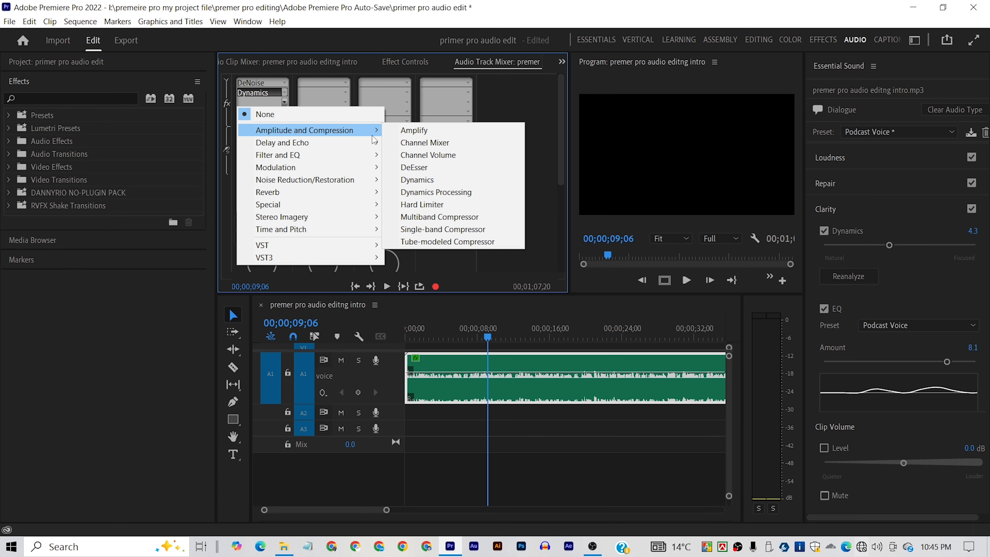
left_click(451, 221)
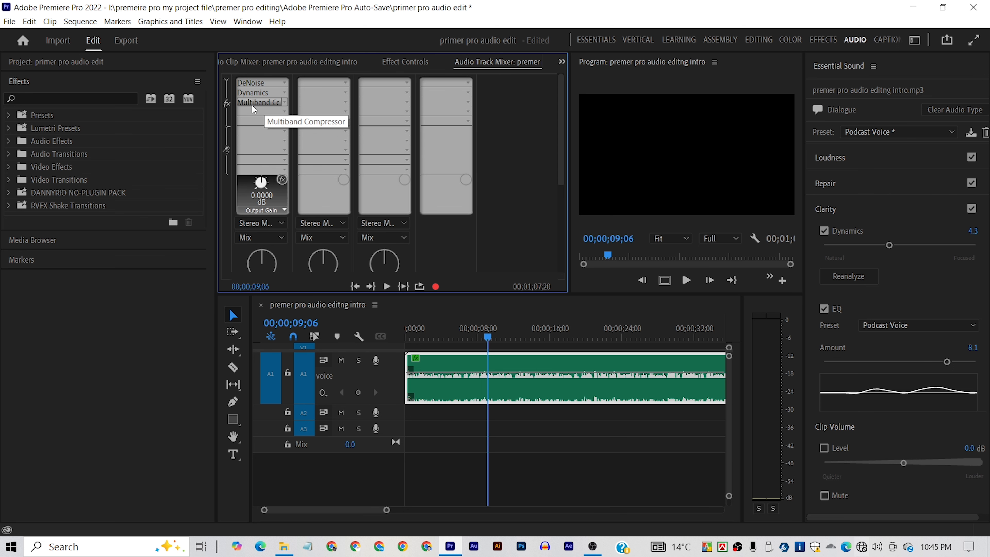
double_click(253, 102)
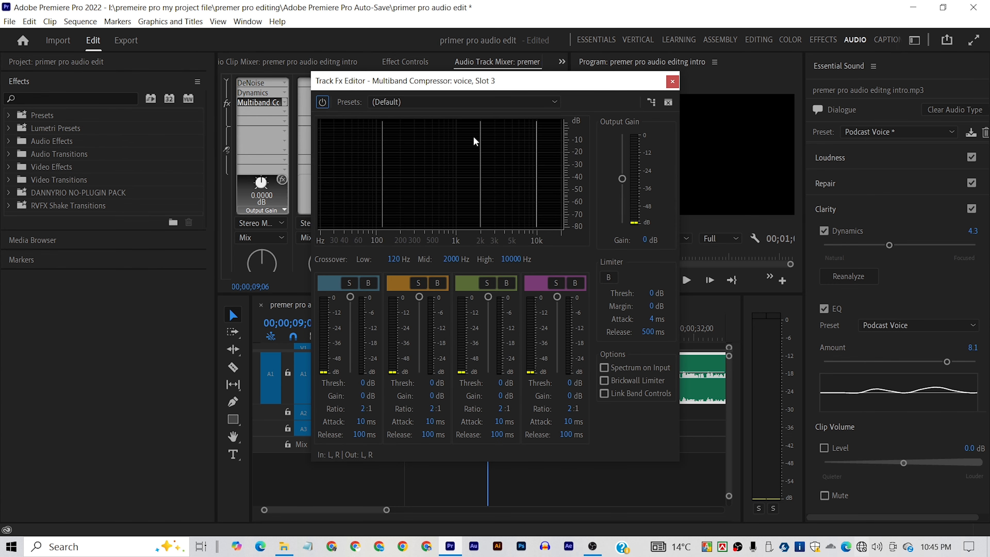
left_click(428, 104)
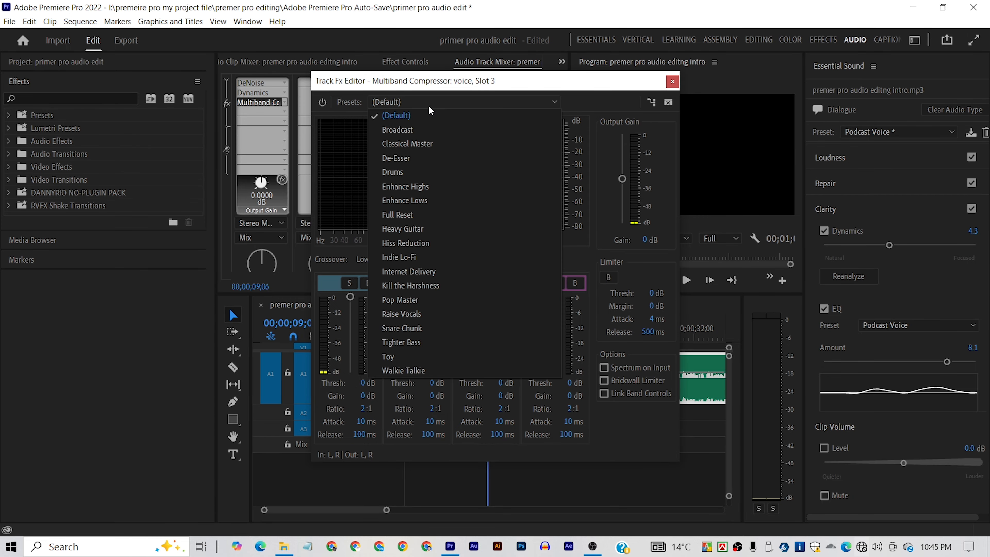
left_click(398, 131)
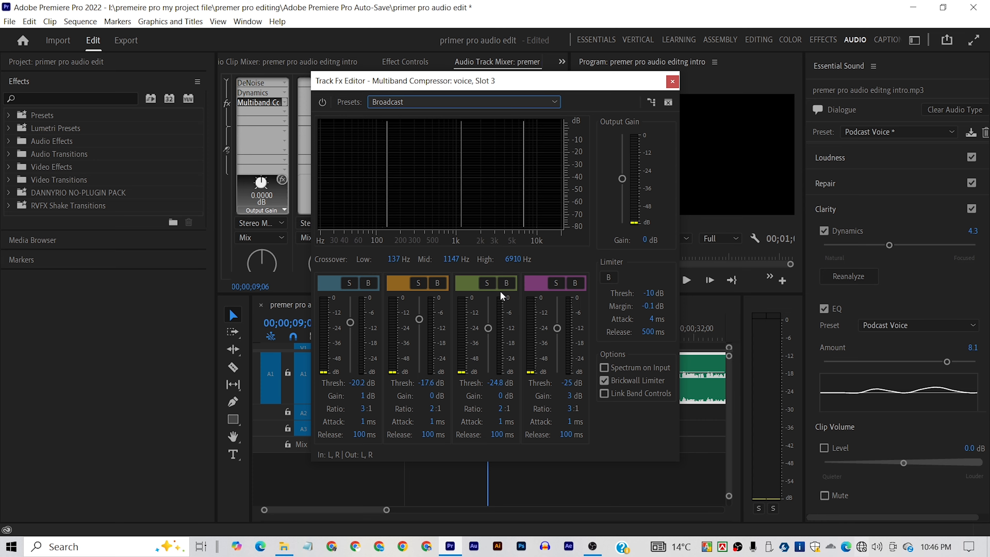
- Play the voice through the Multiband Compressor, soloing and unsoloing the third band to compare the sound
key("space")
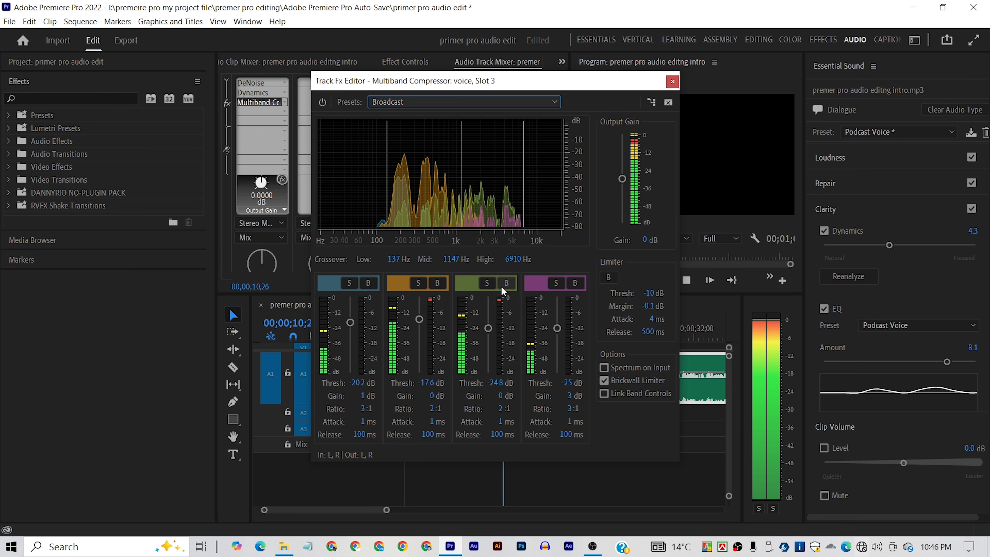
left_click(487, 283)
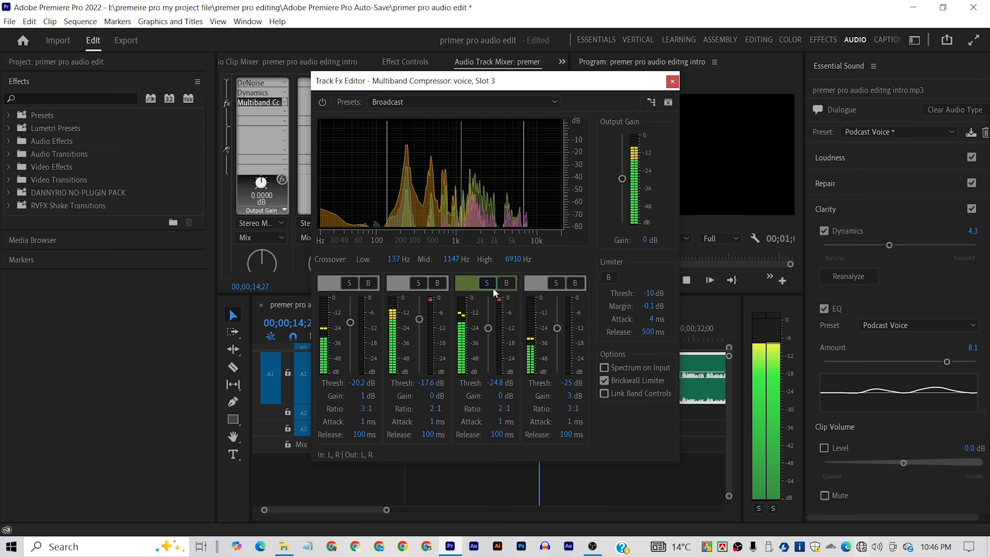
left_click(488, 283)
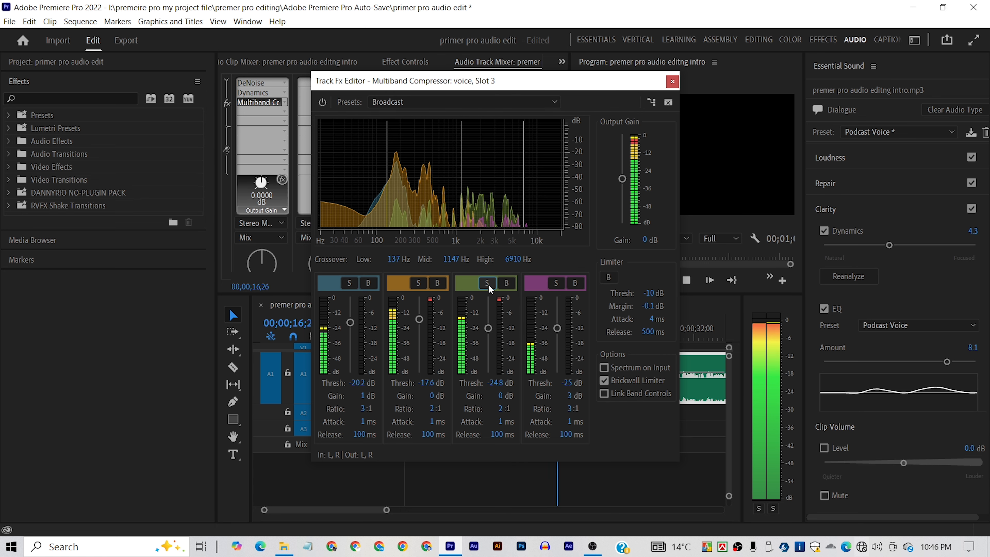
key("space")
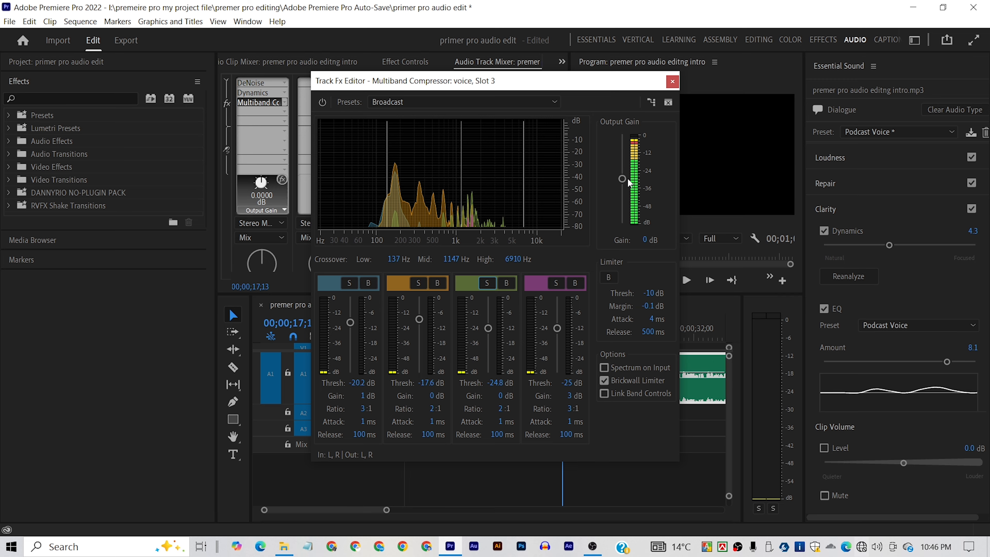
- Lower the Multiband Compressor's Output Gain to -9 dB while checking playback, and close its editor
left_click_drag(622, 178, 622, 189)
key("space")
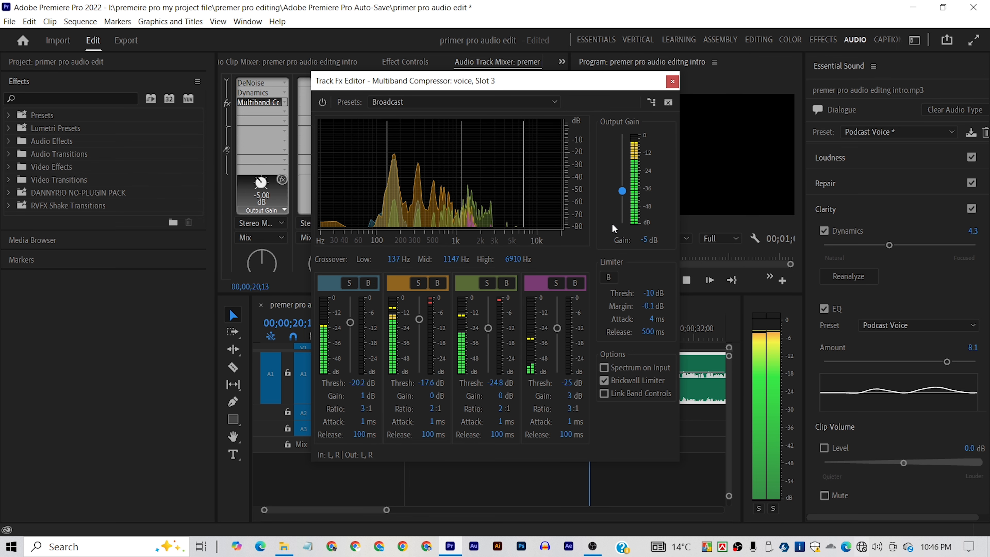
left_click(619, 191)
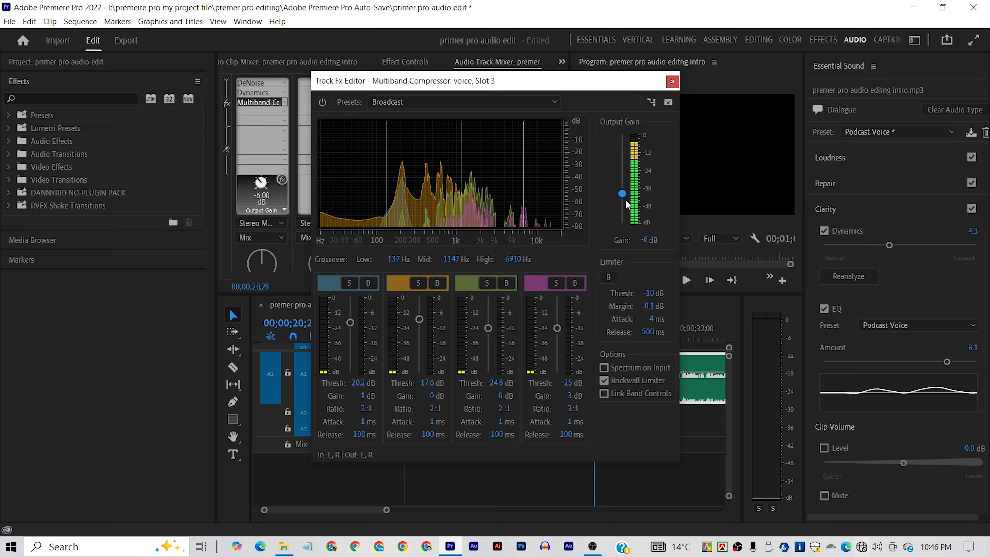
key("space")
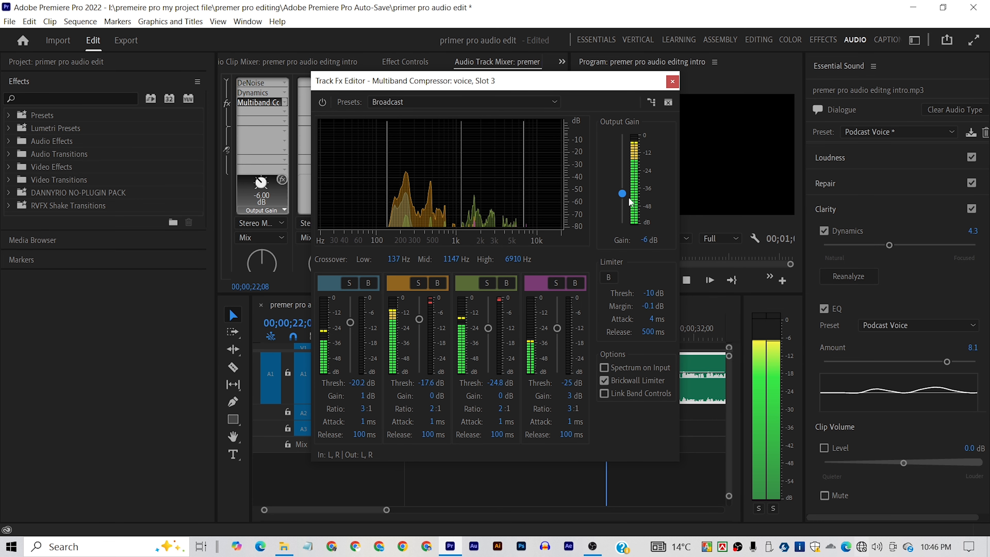
left_click(621, 195)
left_click_drag(622, 197, 623, 205)
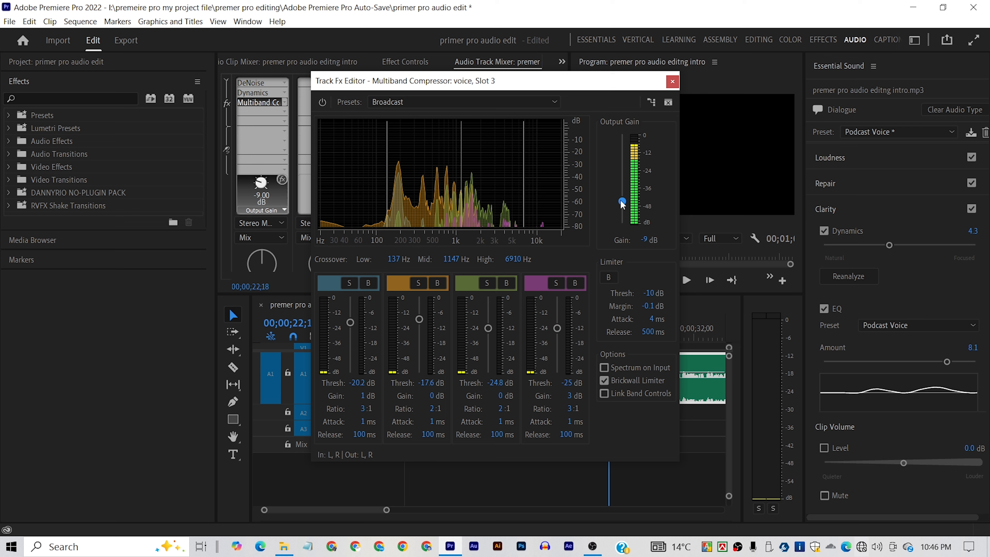
key("space")
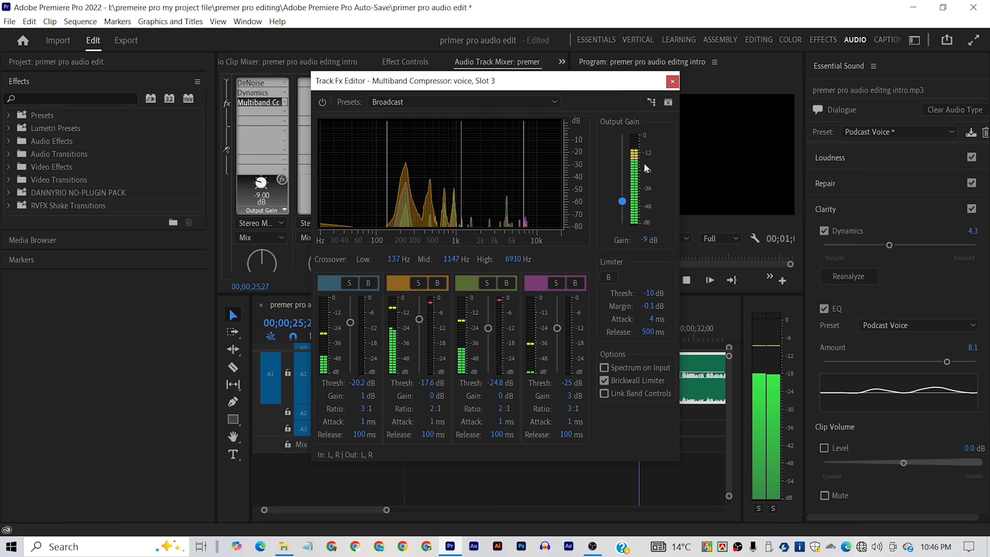
key("space")
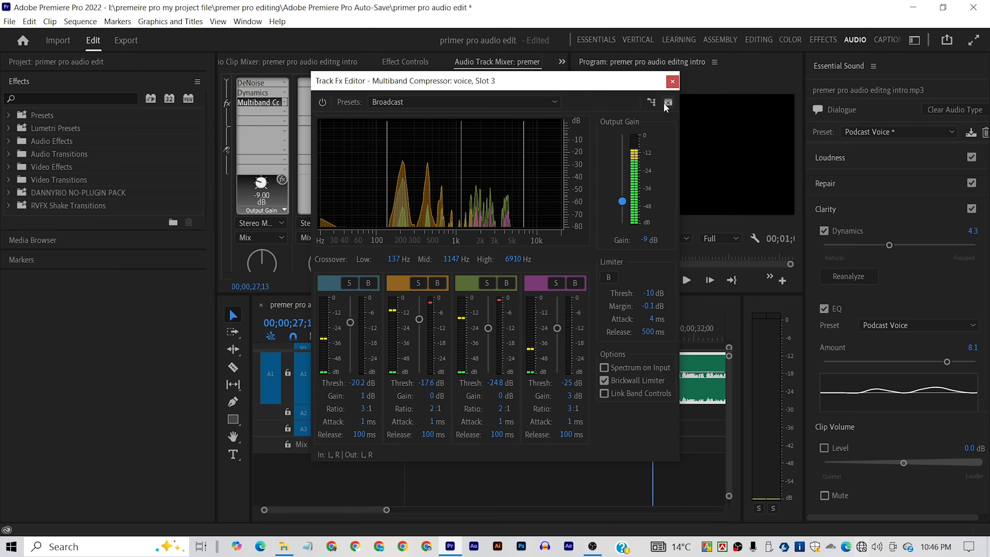
left_click(672, 82)
- Add the Parametric Equalizer to the voice track's fourth effect slot and open its editor
left_click(283, 111)
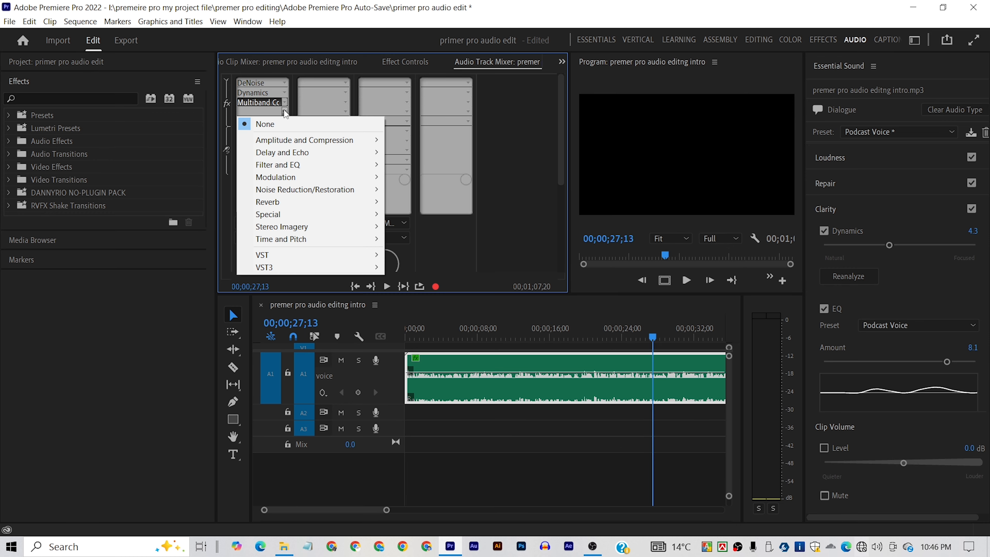
mouse_move(384, 168)
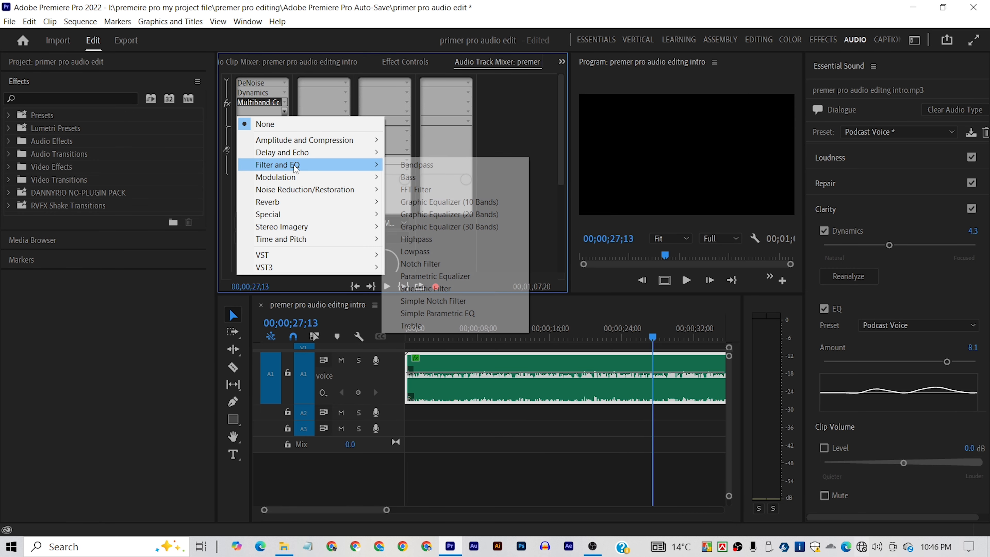
left_click(457, 276)
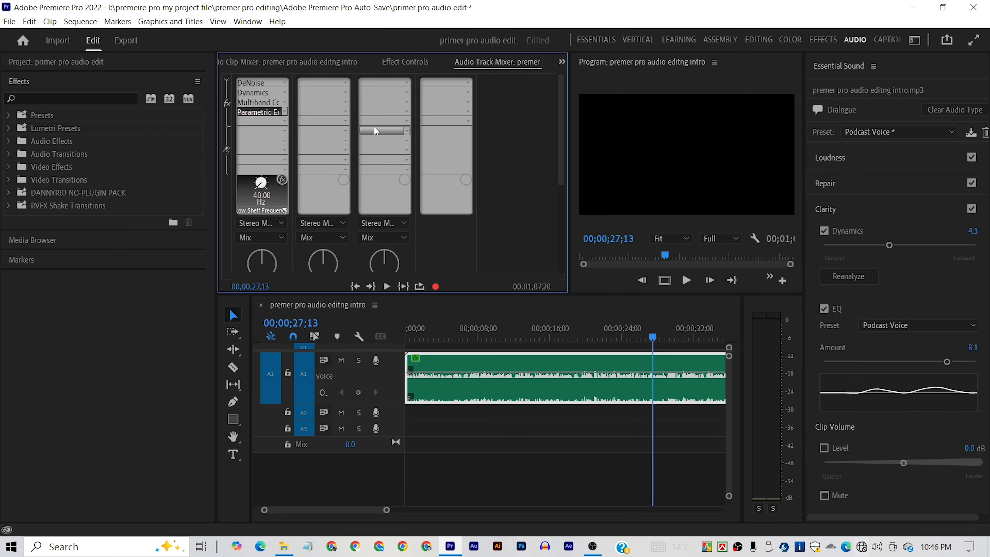
double_click(259, 113)
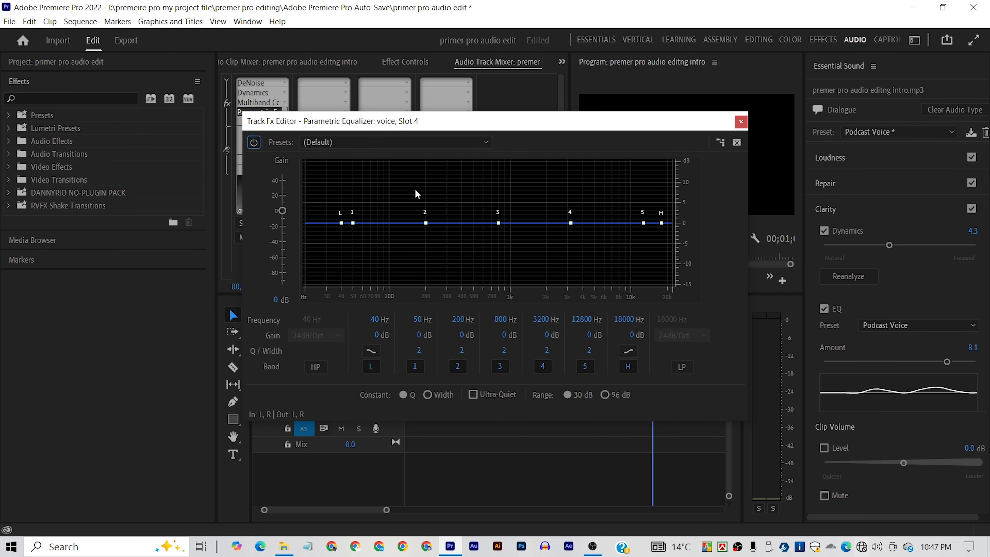
left_click(308, 265)
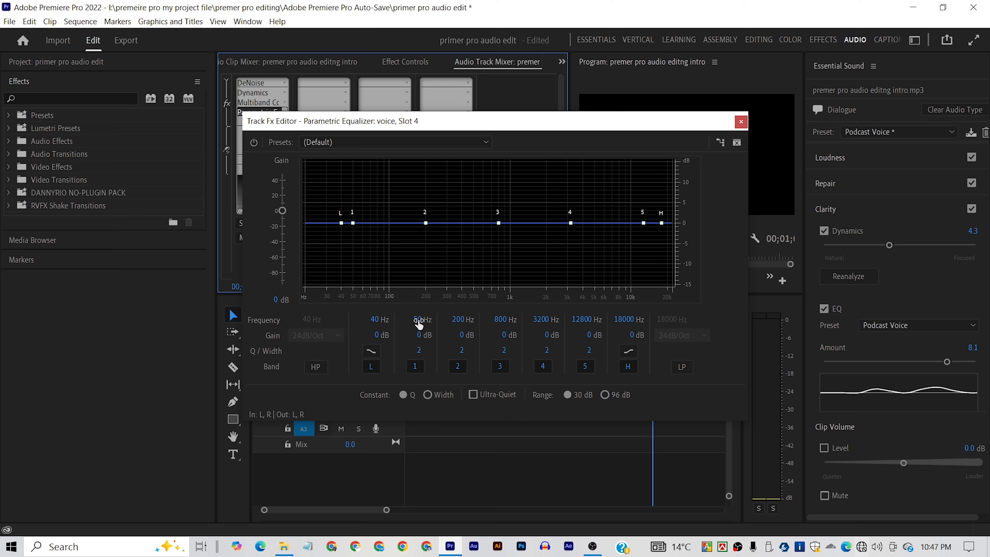
- Try a 15 dB low-shelf boost at 42 Hz during playback, and return the low shelf to 0 dB
key("space")
key("space")
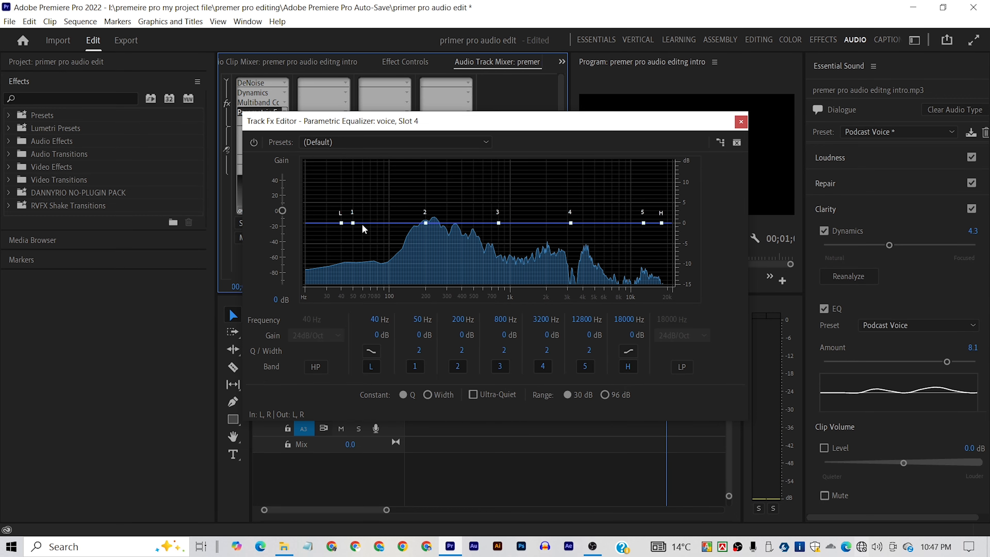
left_click_drag(341, 225, 345, 160)
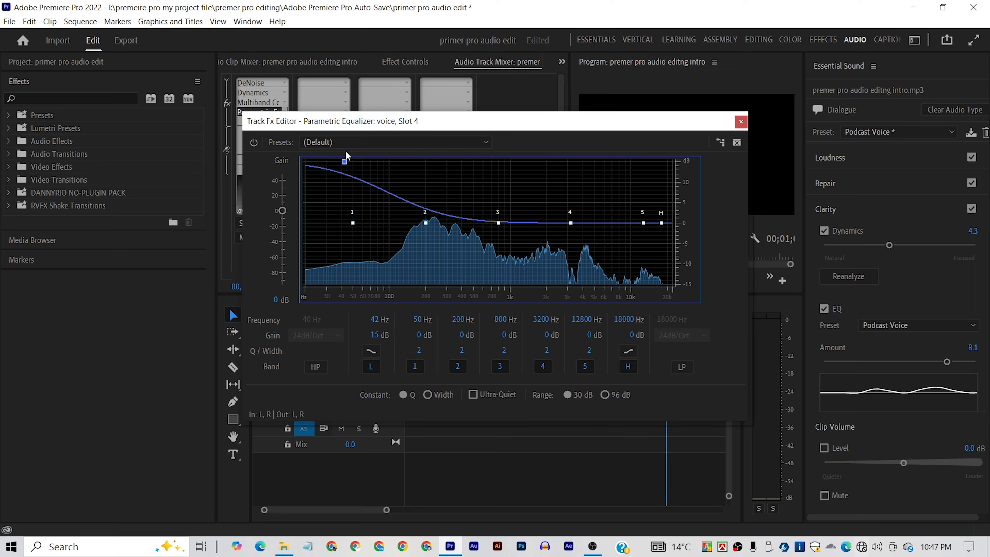
key("space")
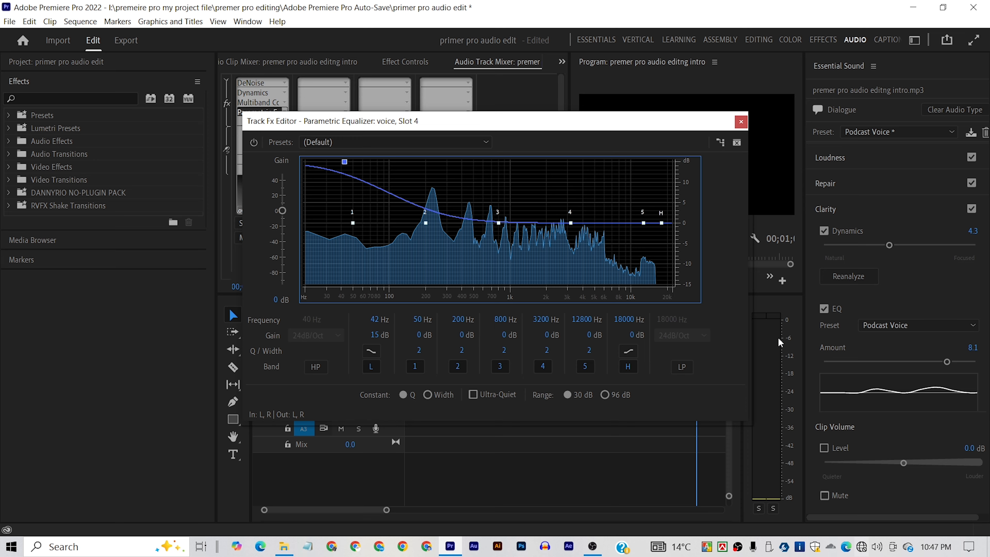
left_click_drag(344, 162, 352, 223)
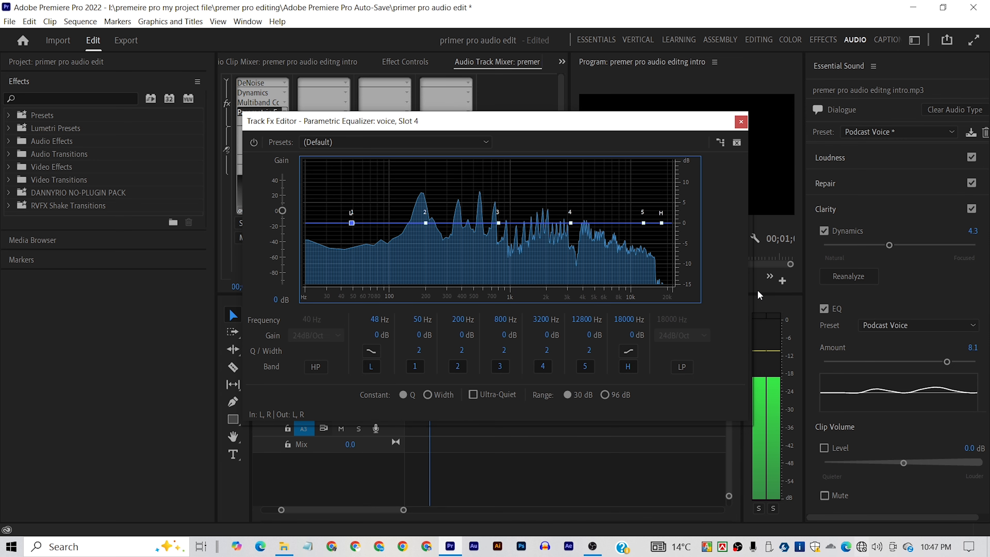
key("space")
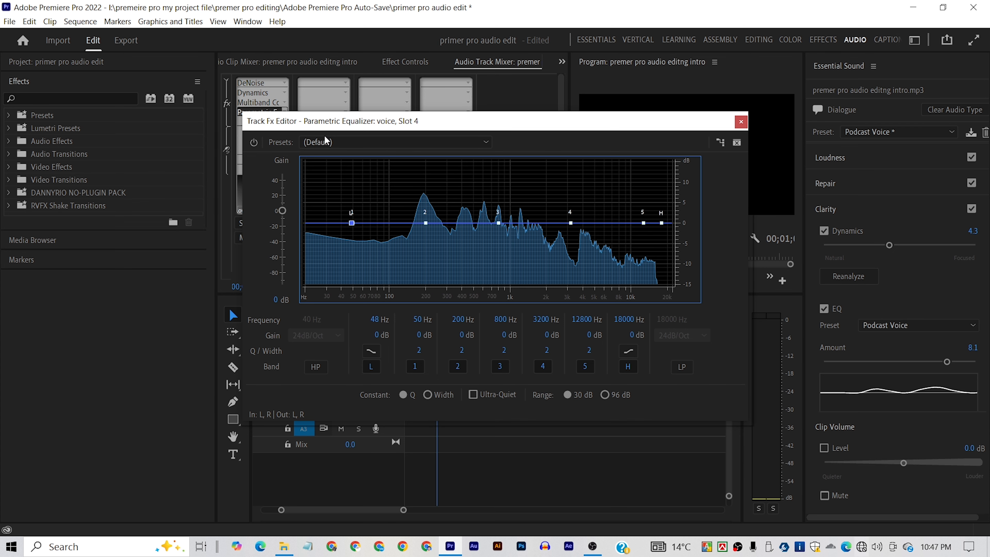
- Apply the Loudness Maximizer preset to the Parametric Equalizer
left_click(371, 143)
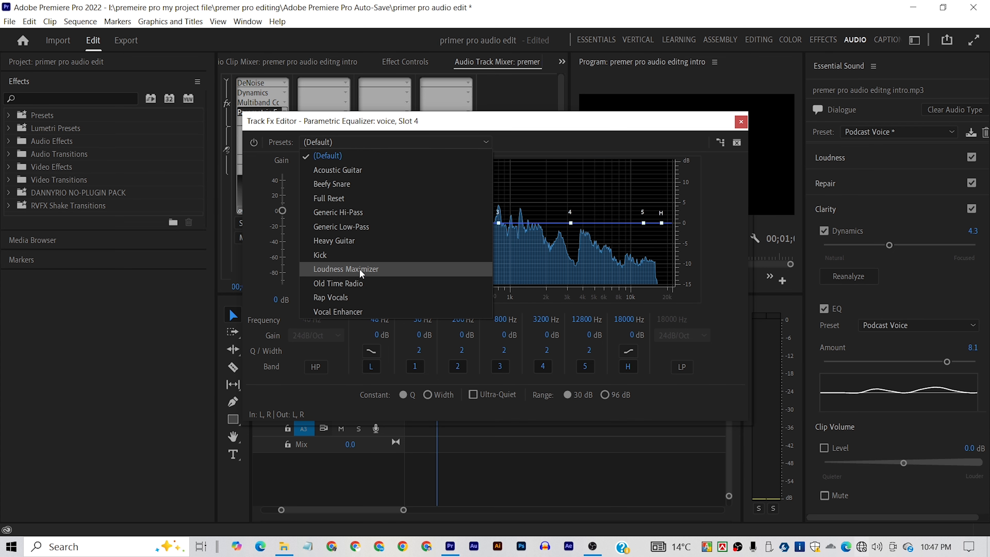
left_click(383, 269)
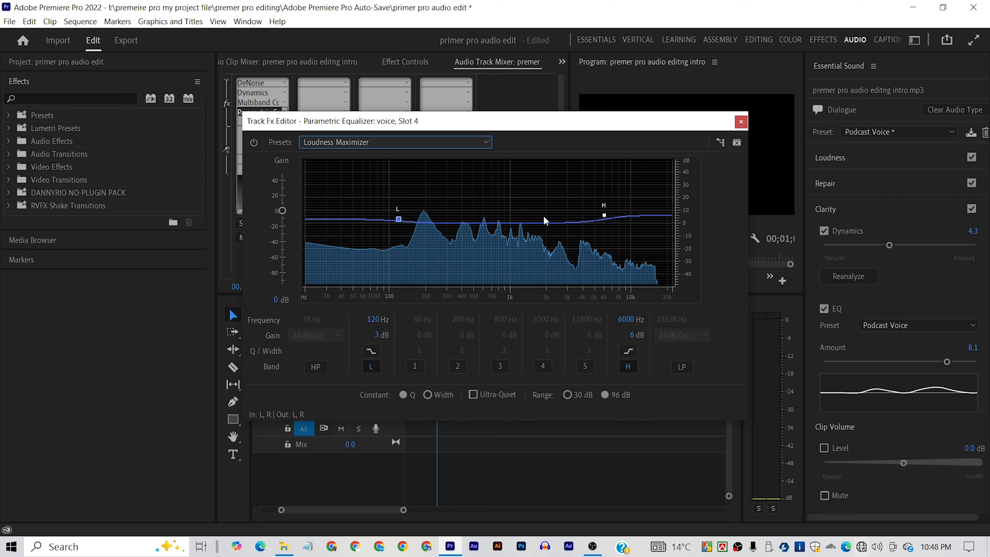
left_click(398, 219)
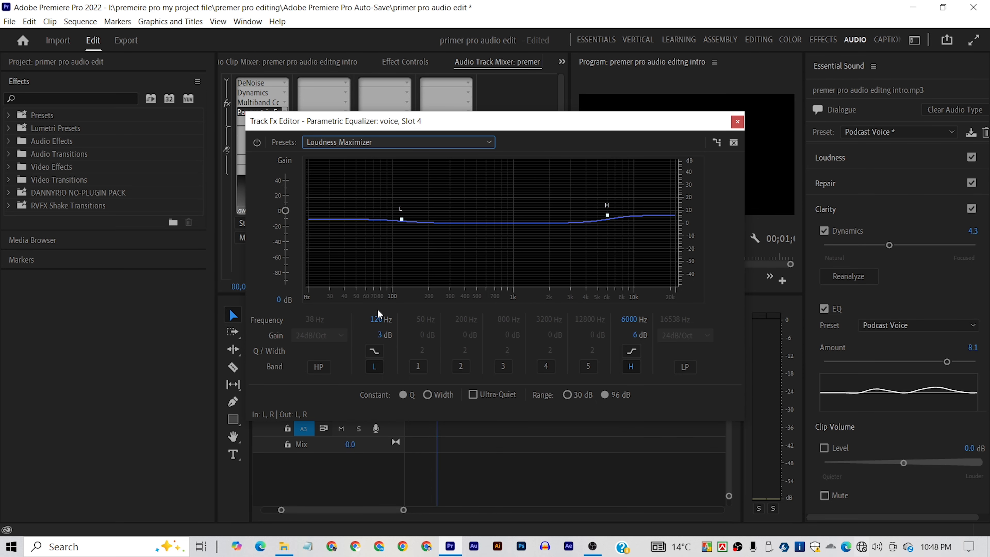
- Set the equalizer's low-shelf frequency to 155 Hz and high-shelf frequency to 5322 Hz, play the voice, and close the editor
left_click_drag(376, 324, 392, 326)
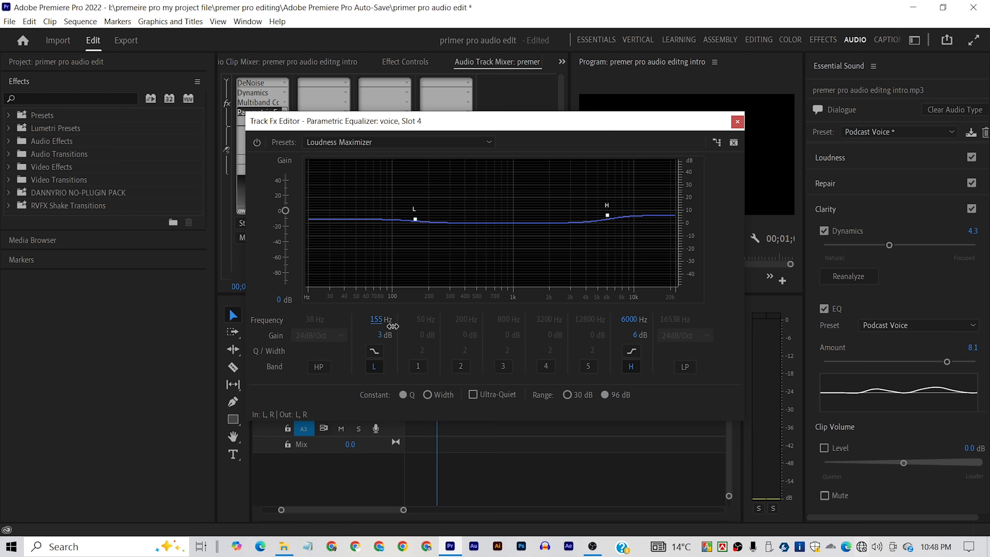
left_click_drag(628, 325, 631, 326)
key("space")
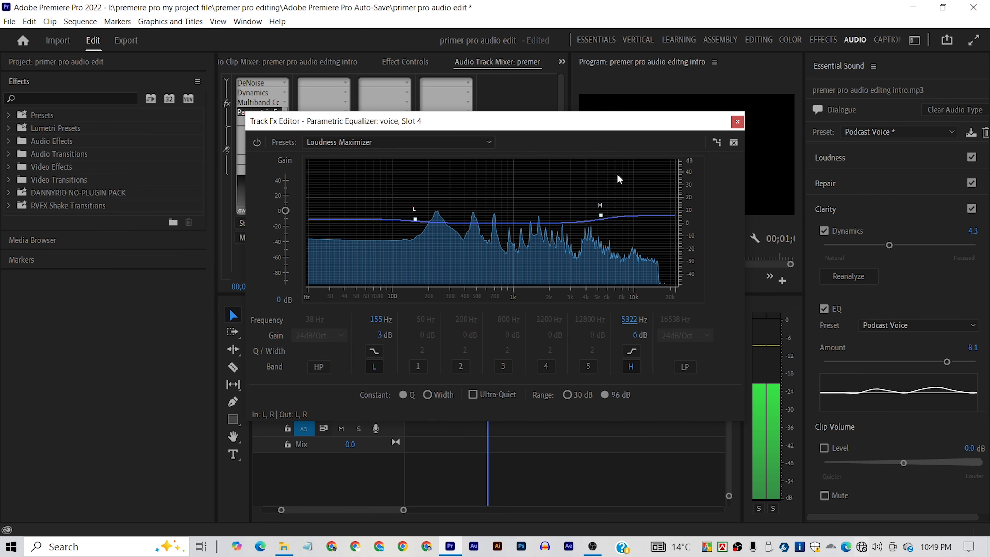
key("space")
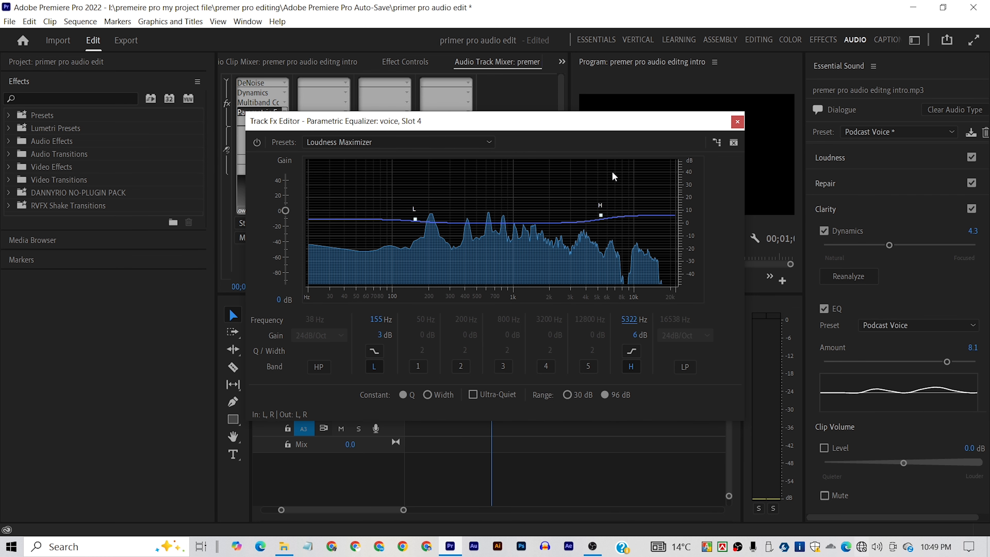
left_click(737, 123)
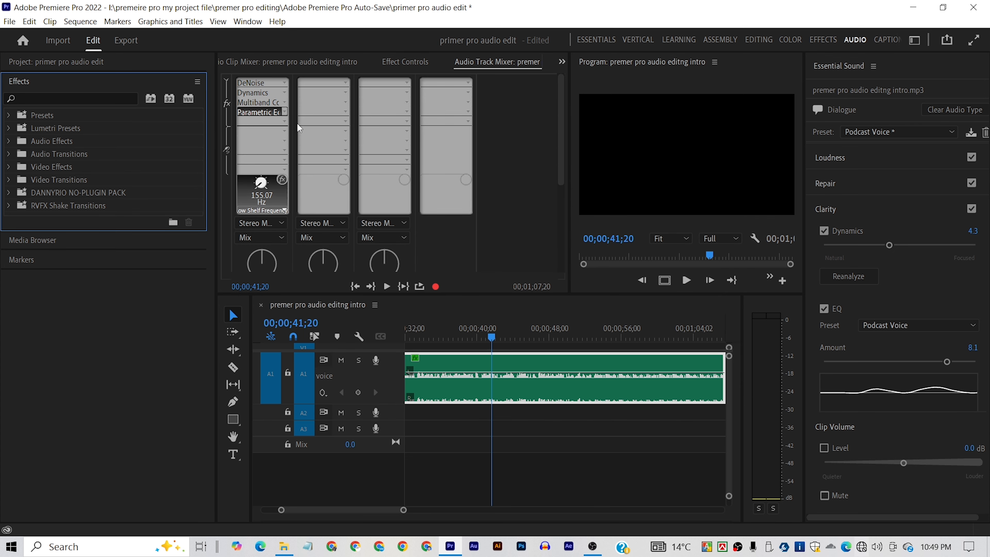
- Add the Mastering effect to the voice track's fifth effect slot and open its editor
left_click(284, 121)
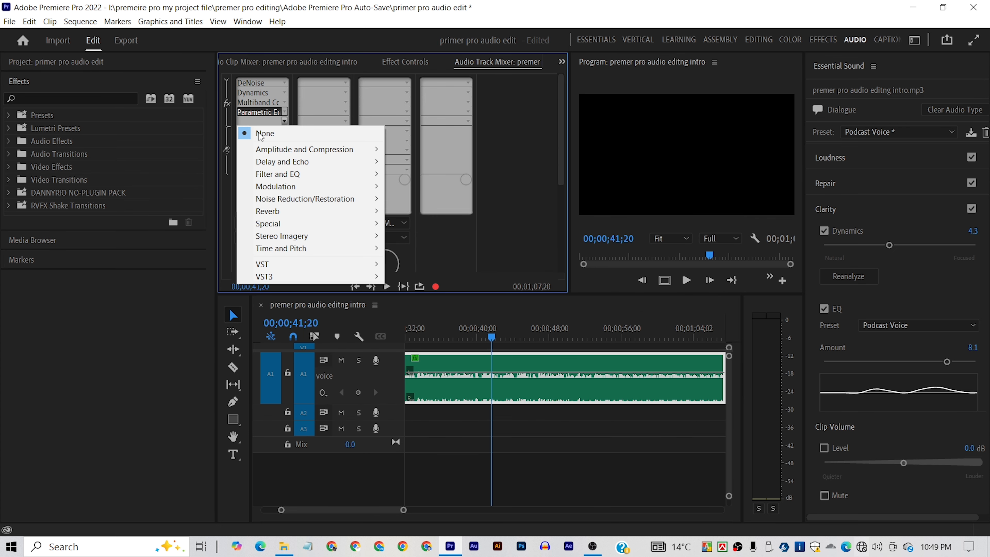
mouse_move(321, 228)
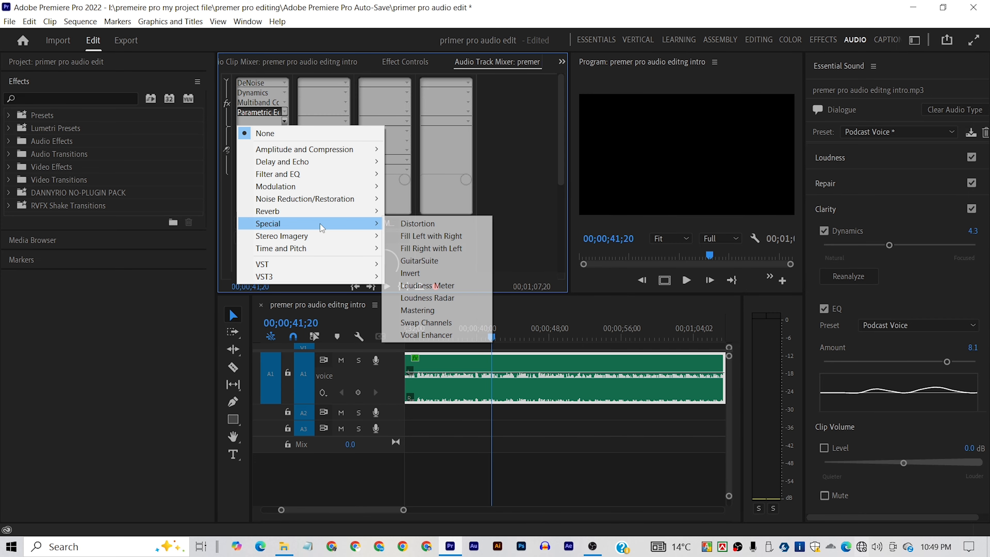
left_click(444, 311)
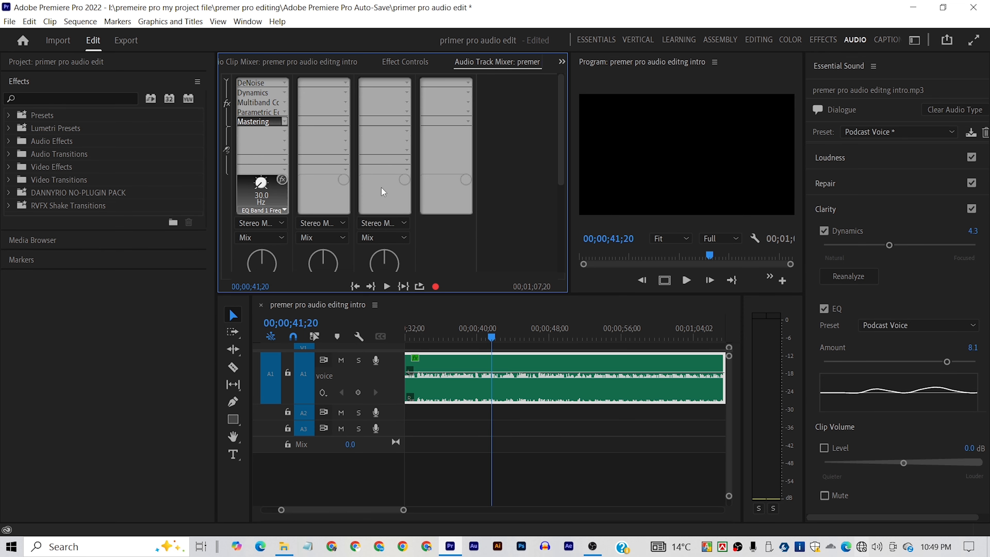
double_click(263, 122)
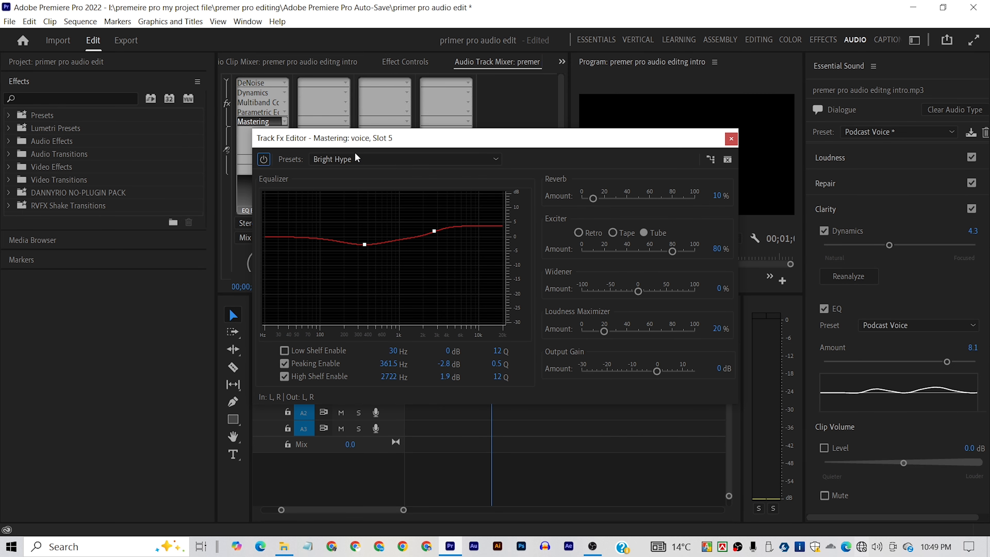
- Choose the Bright Hype preset for the Mastering effect and play back the voice
left_click(401, 160)
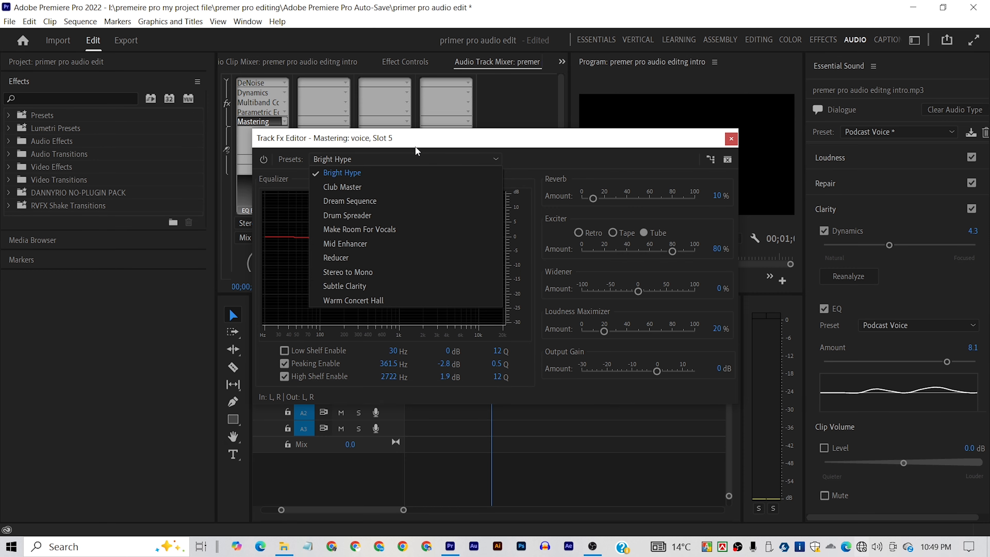
left_click(400, 173)
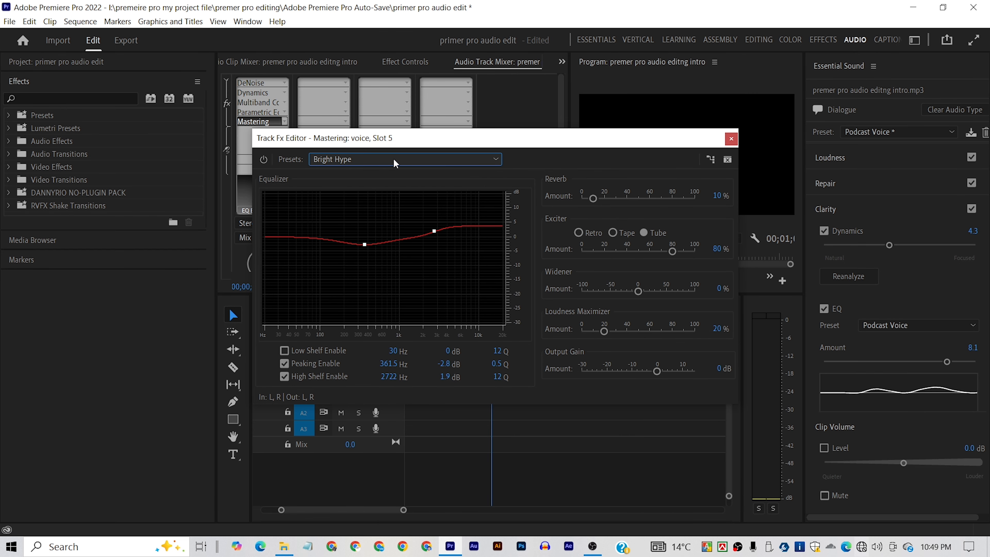
key("space")
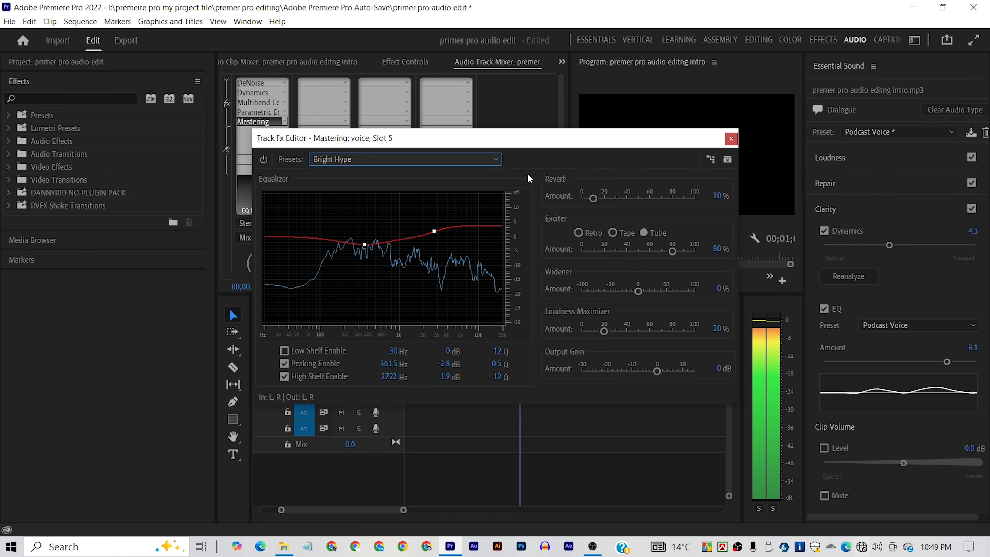
key("space")
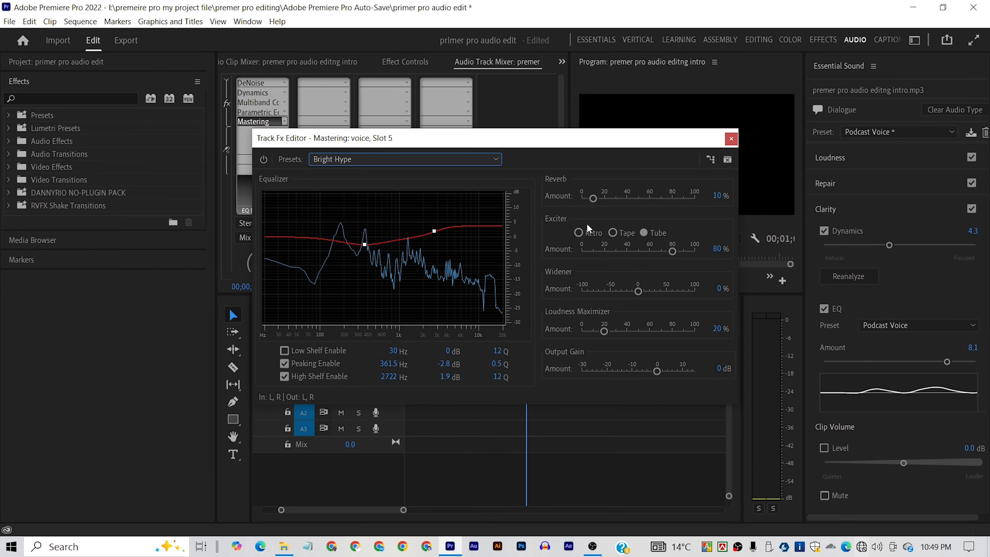
- Set the Mastering effect's exciter amount to 34% and reverb amount to 18% while auditioning the voice, and close its editor
left_click_drag(674, 253, 623, 258)
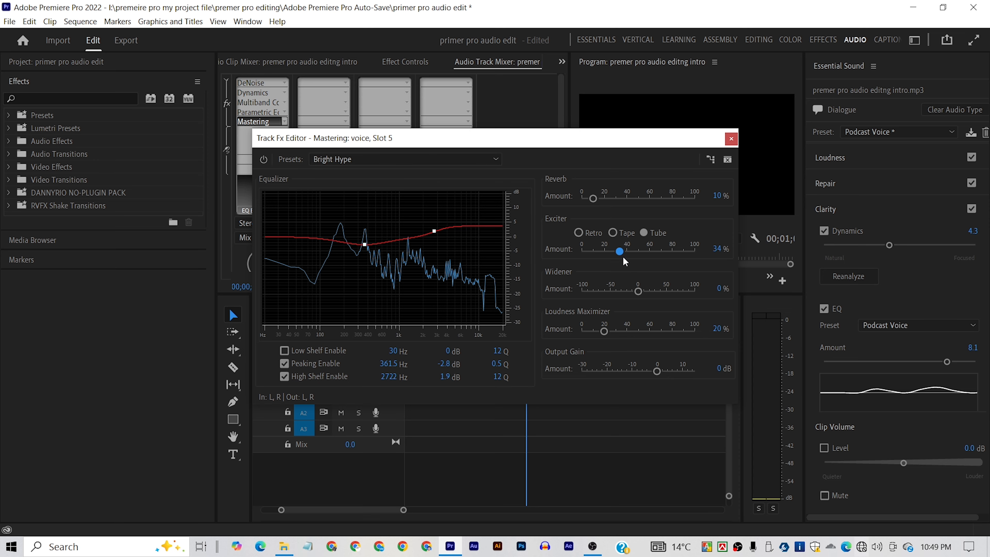
key("space")
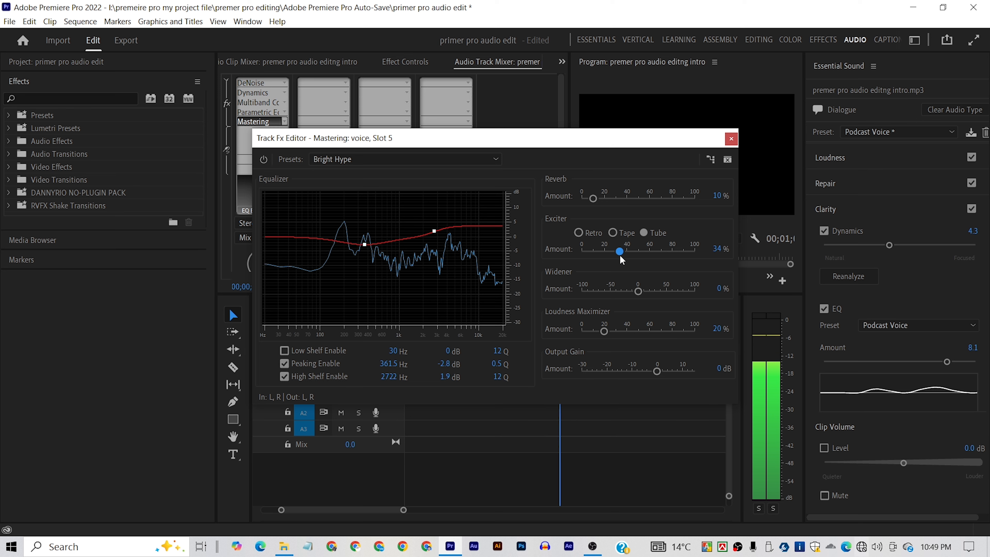
key("space")
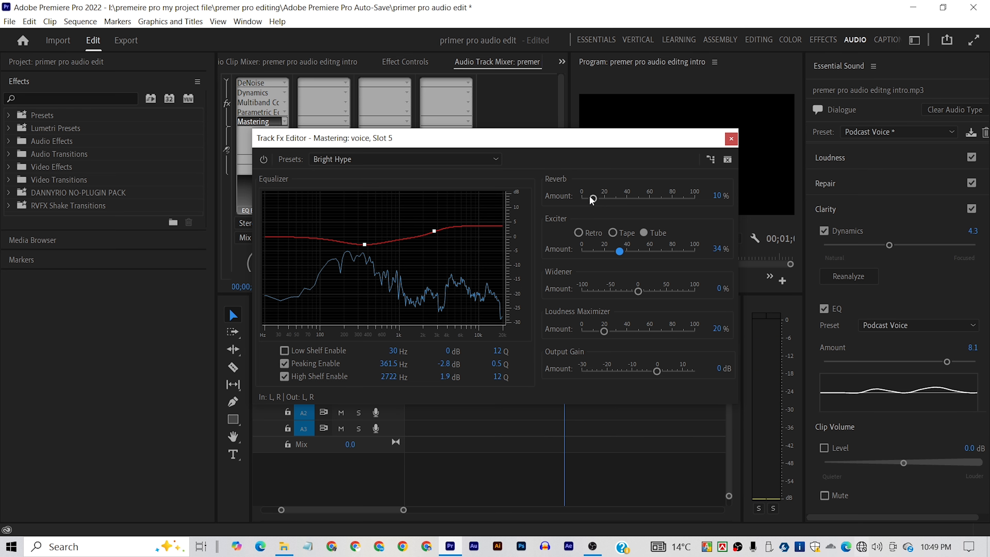
left_click_drag(593, 199, 610, 201)
key("space")
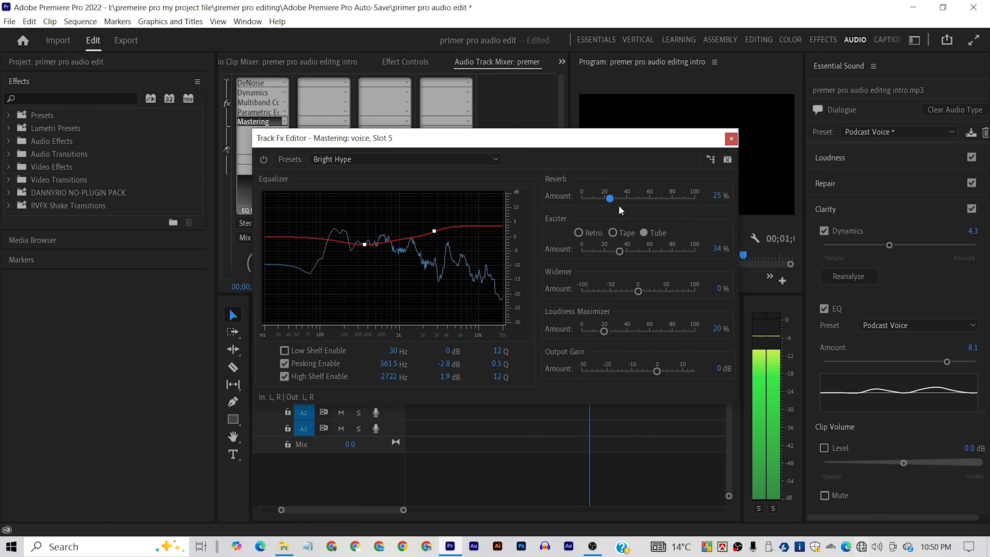
left_click_drag(609, 198, 603, 199)
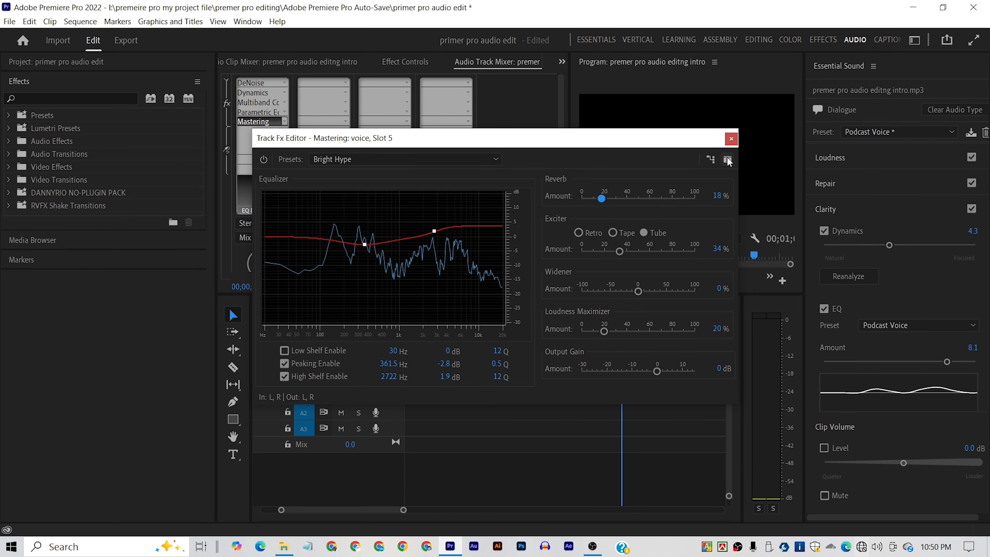
left_click(731, 141)
- Play the processed voice track from the beginning of the sequence and return the playhead to the start
left_click_drag(722, 374, 618, 372)
left_click_drag(620, 336, 289, 143)
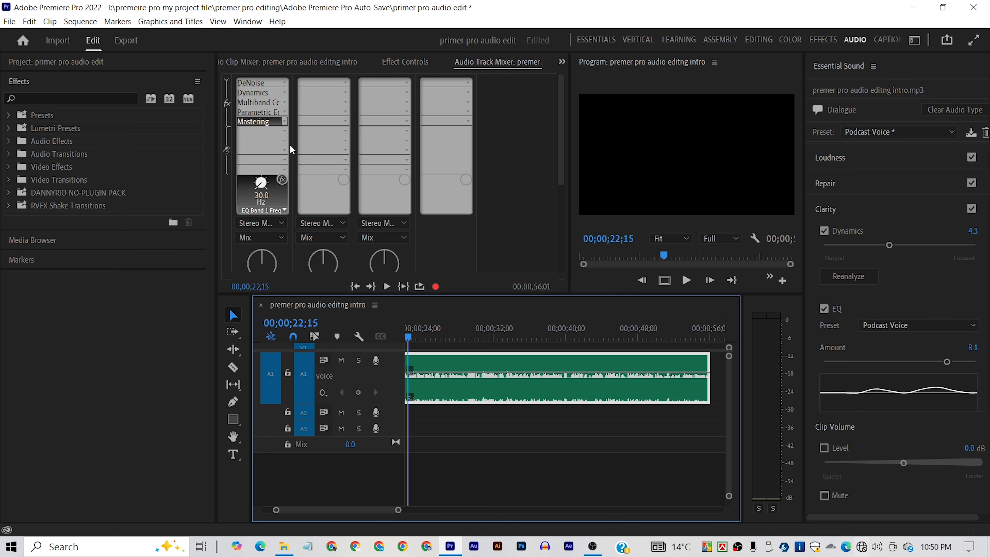
key("space")
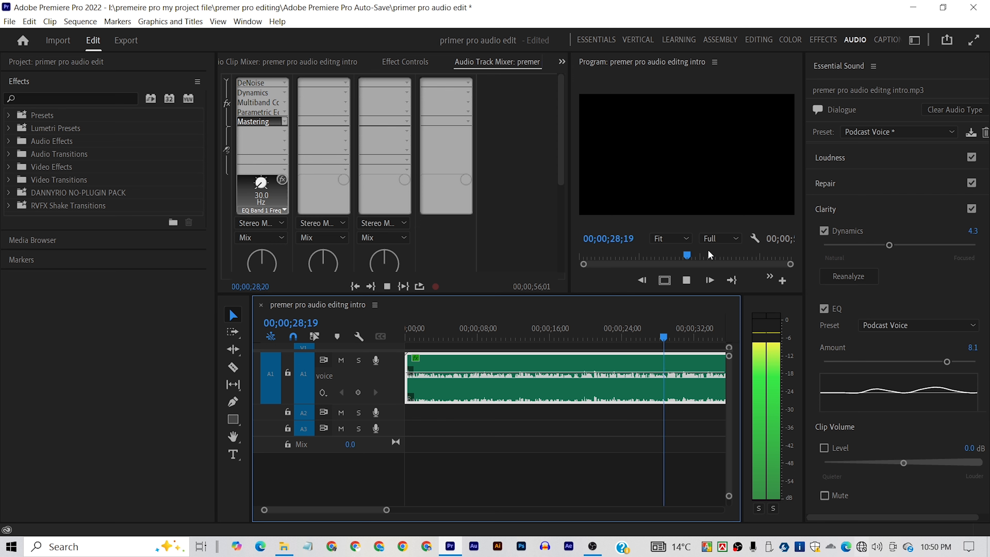
key("Home")
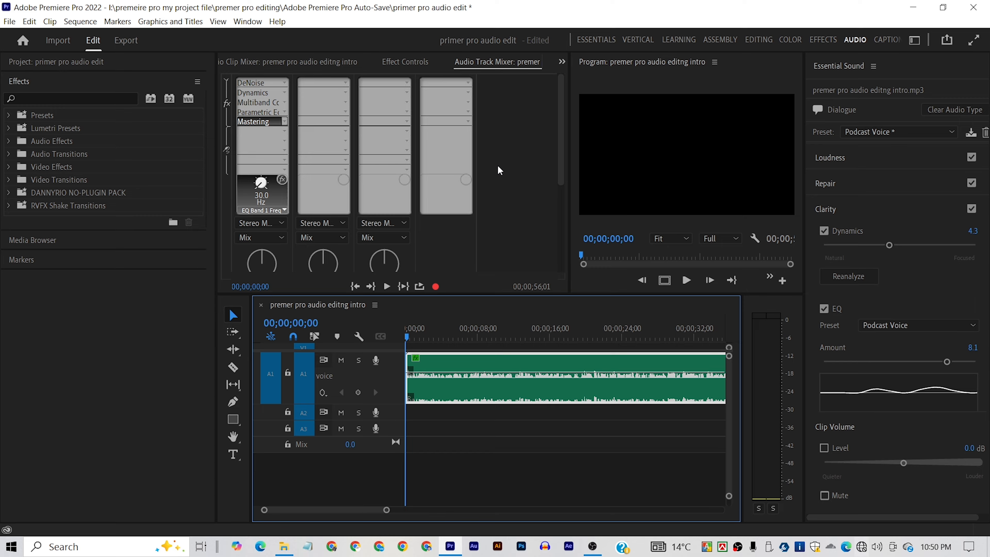
- Add The Light music file to track A2 at the sequence start and cut off the excess after the voice ends at 00;00;56;02
left_click(59, 61)
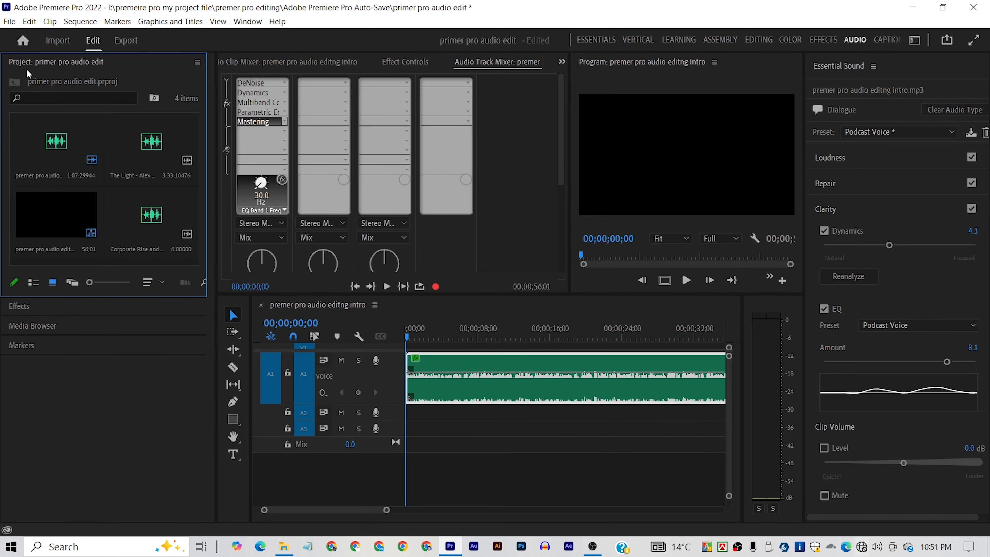
left_click_drag(164, 147, 405, 412)
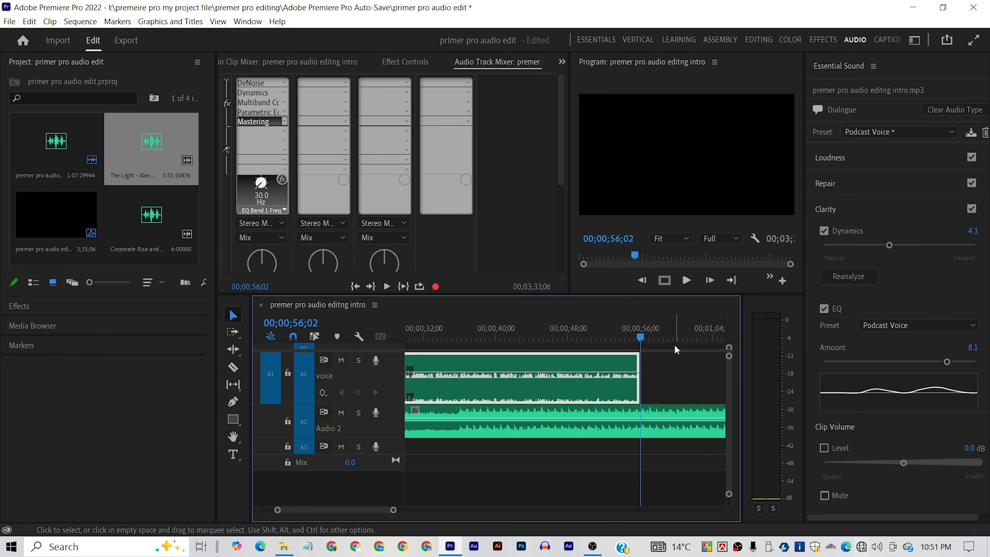
key("ctrl+k")
left_click(678, 418)
key("Delete")
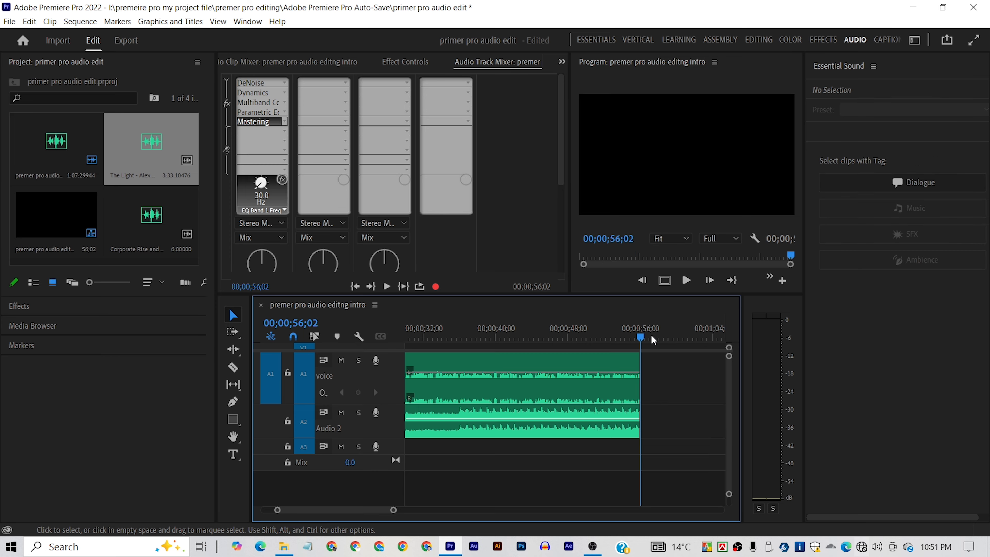
- Play the voice and background music together from the start of the sequence
left_click_drag(642, 336, 214, 323)
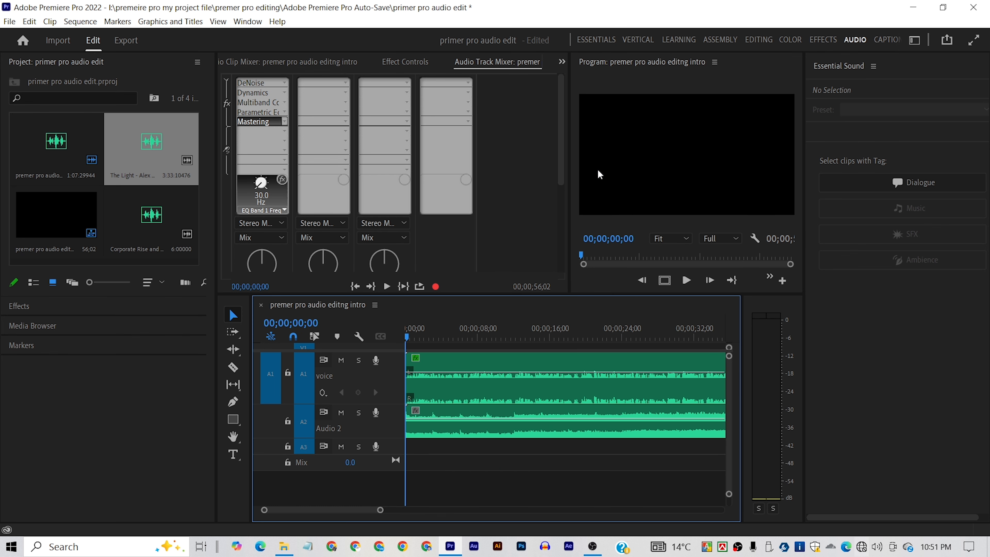
key("space")
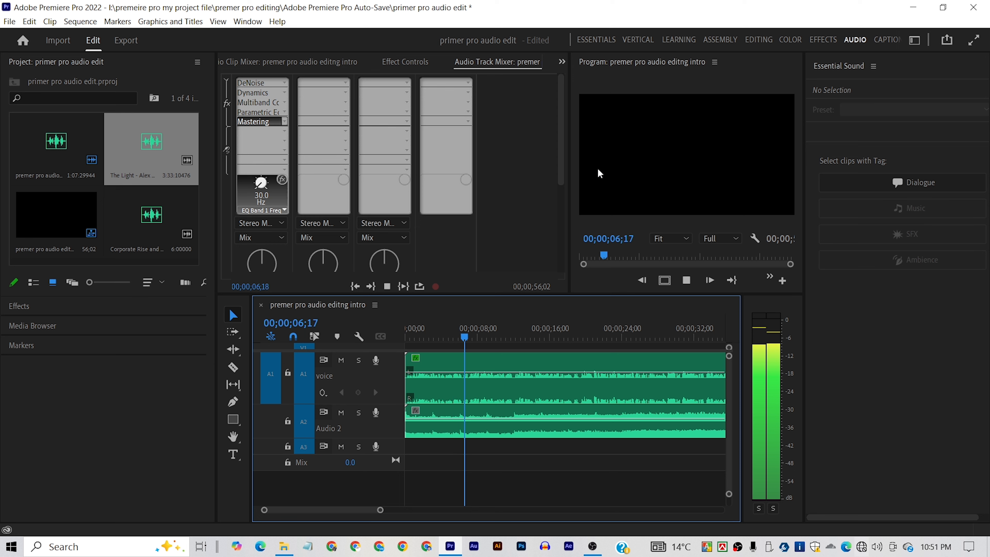
key("space")
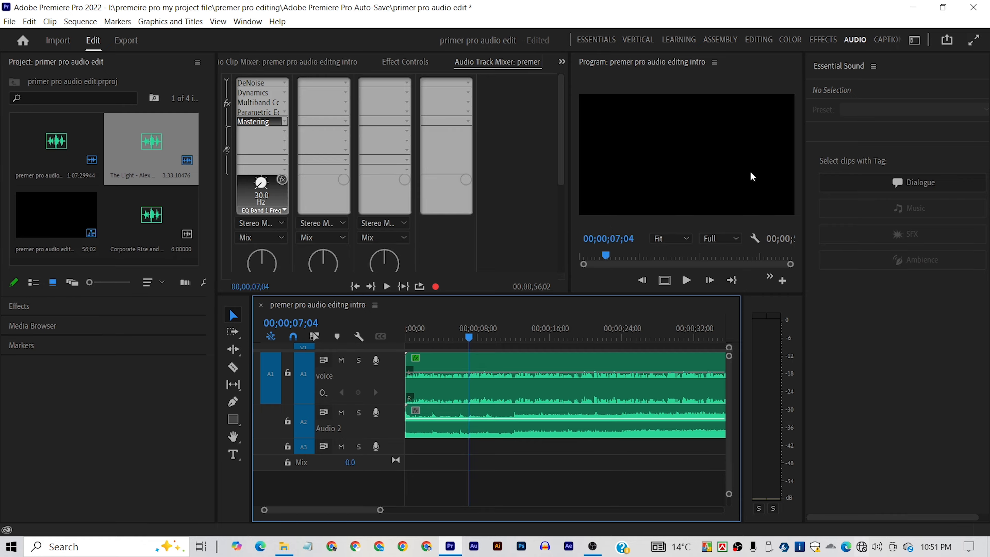
- Tag the music clip as Music in Essential Sound, apply the Smooth Vocal Ducking preset, and play back the mix
left_click(575, 428)
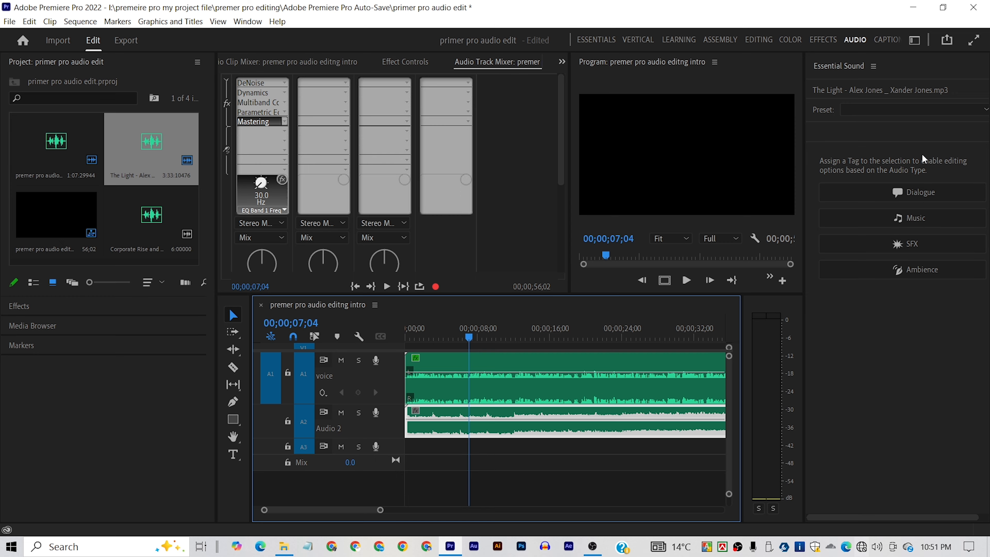
left_click(913, 218)
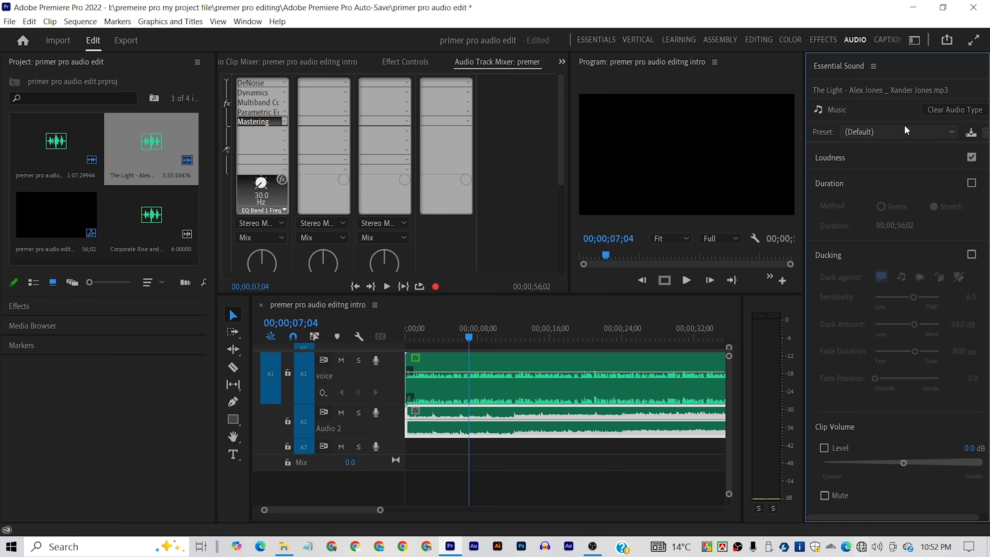
left_click(899, 132)
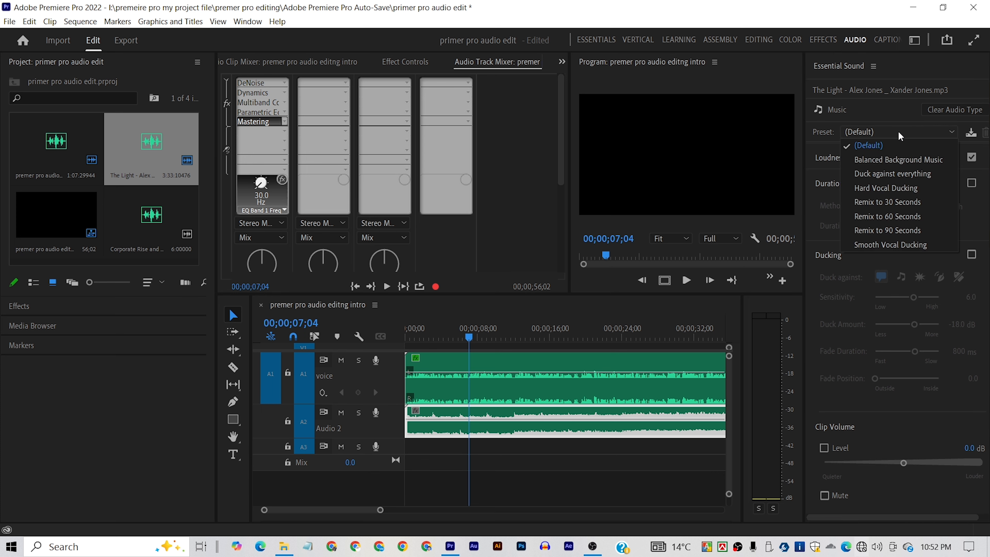
left_click(912, 243)
key("space")
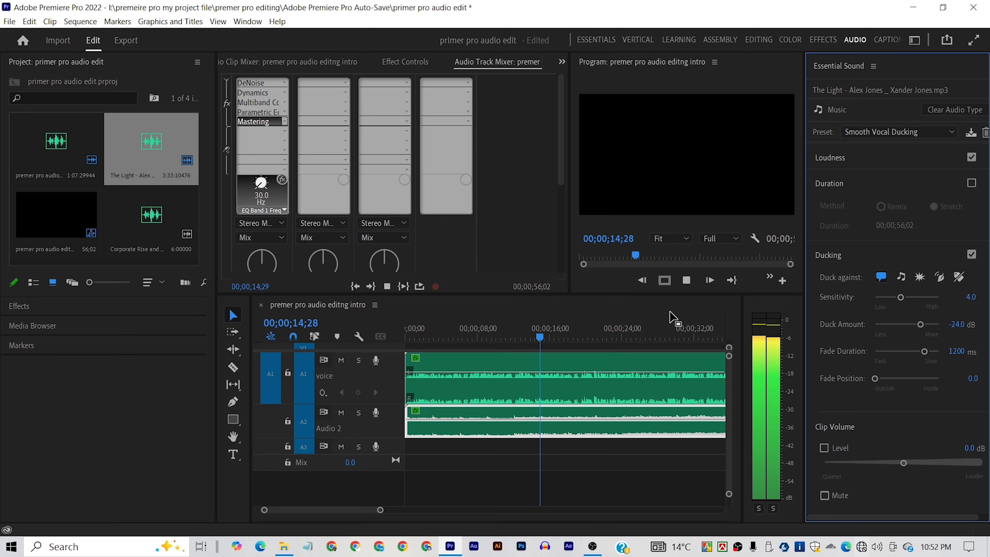
key("space")
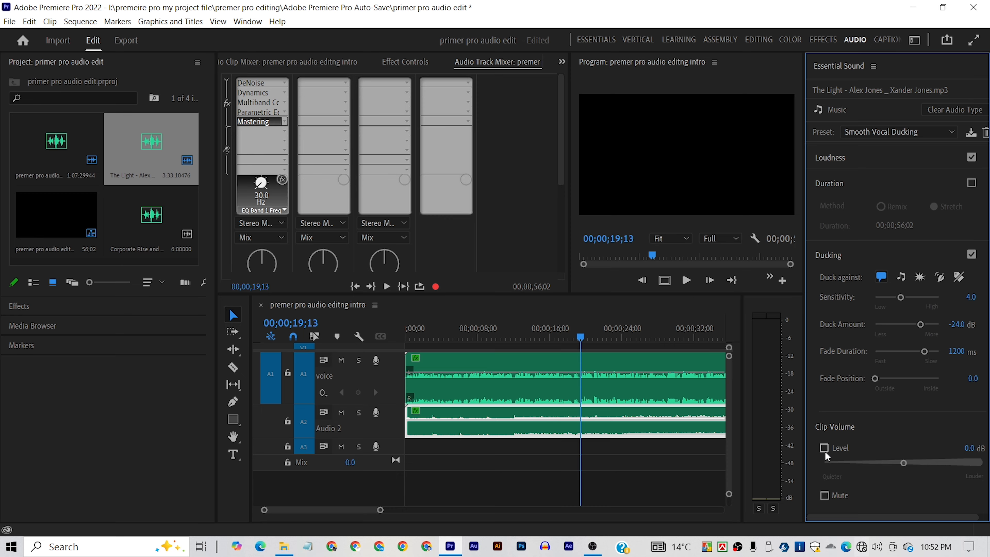
- Enable the music's clip volume level at -6.5 dB and check both tracks' levels in the Audio Clip Mixer during playback from the start
left_click(823, 449)
left_click_drag(903, 463, 900, 463)
left_click(252, 61)
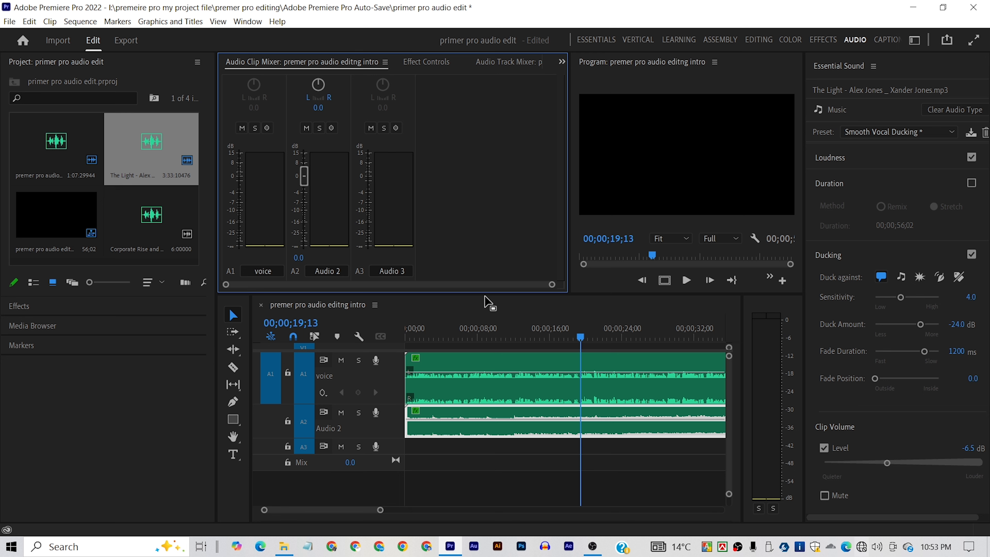
left_click_drag(581, 340, 405, 336)
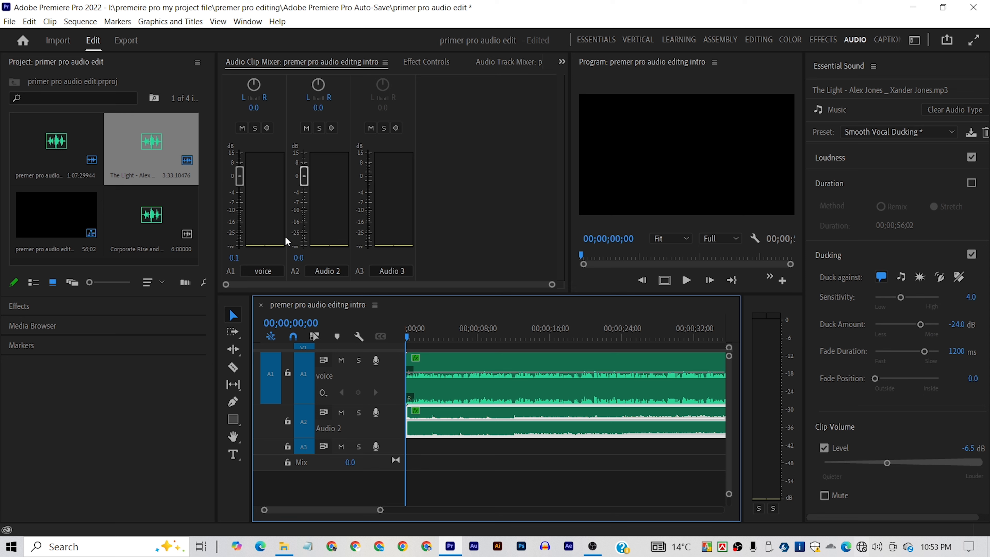
key("space")
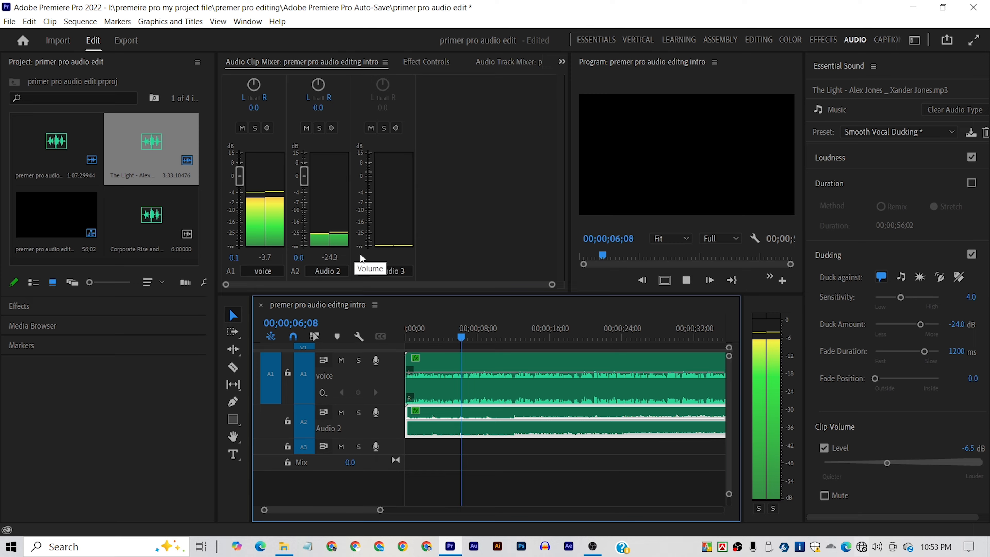
key("space")
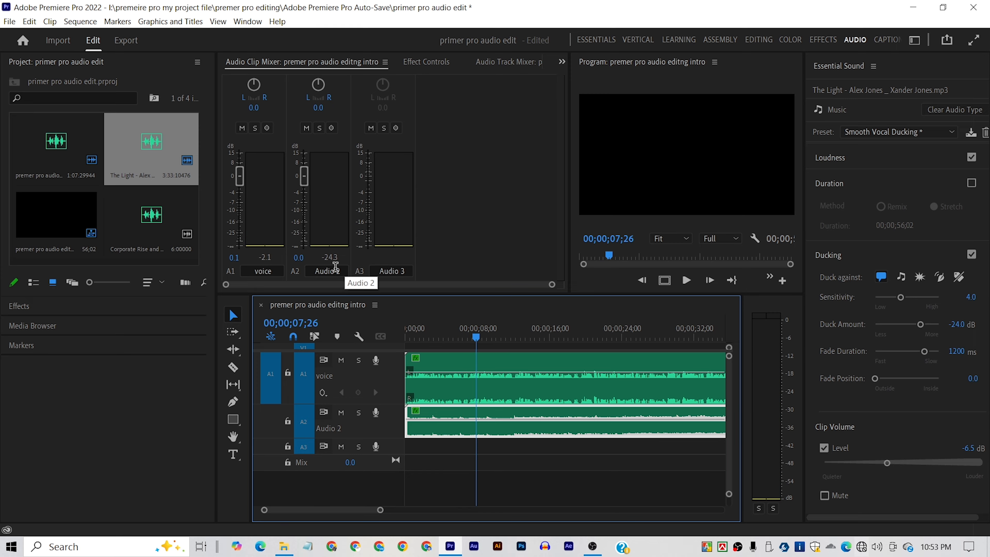
- Rename the Audio 2 track as music
double_click(327, 270)
type("mu")
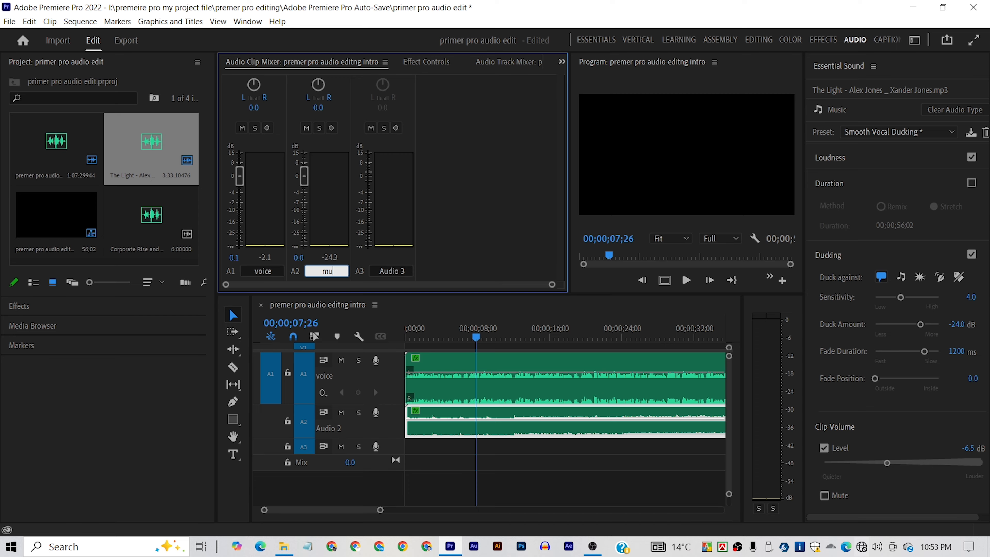
type("sic")
key("Return")
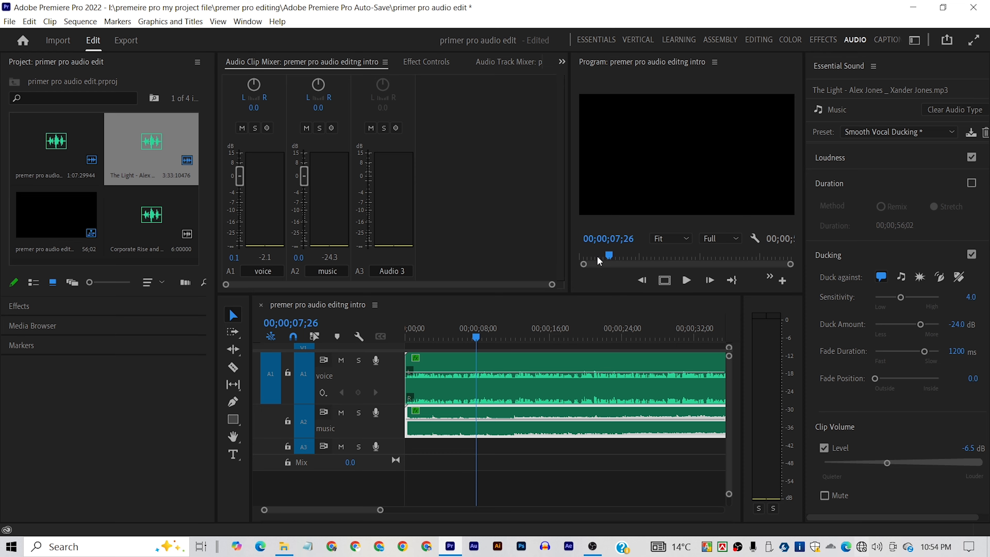
- Cut the music clip at 00;00;15;04 and at about 22 seconds, delete the middle piece, and play over the gap
left_click_drag(476, 336, 541, 336)
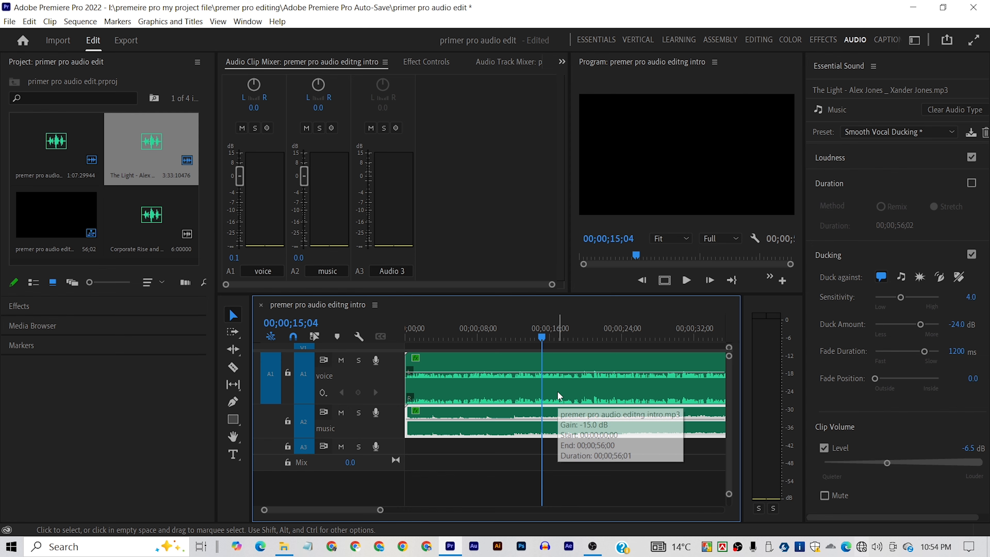
key("c")
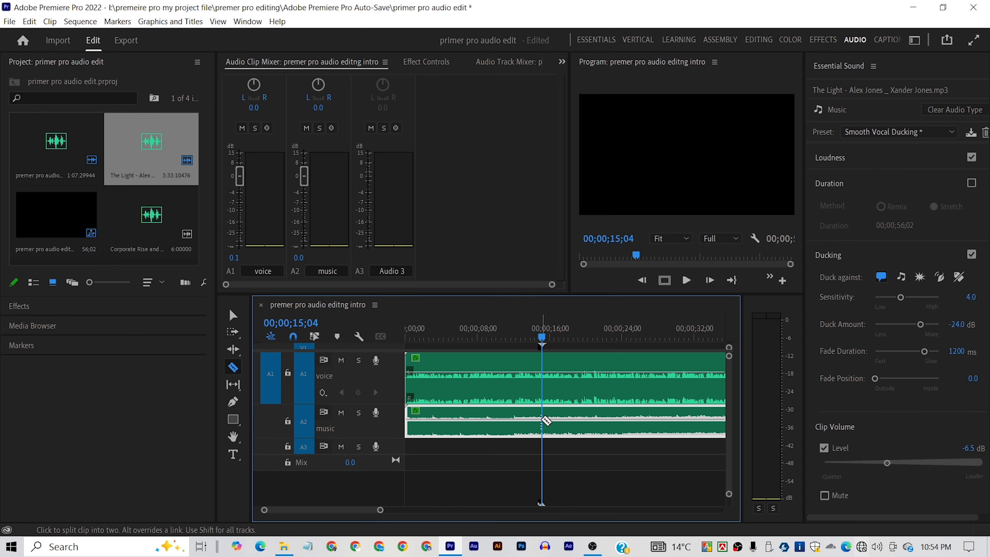
left_click(544, 420)
left_click(607, 417)
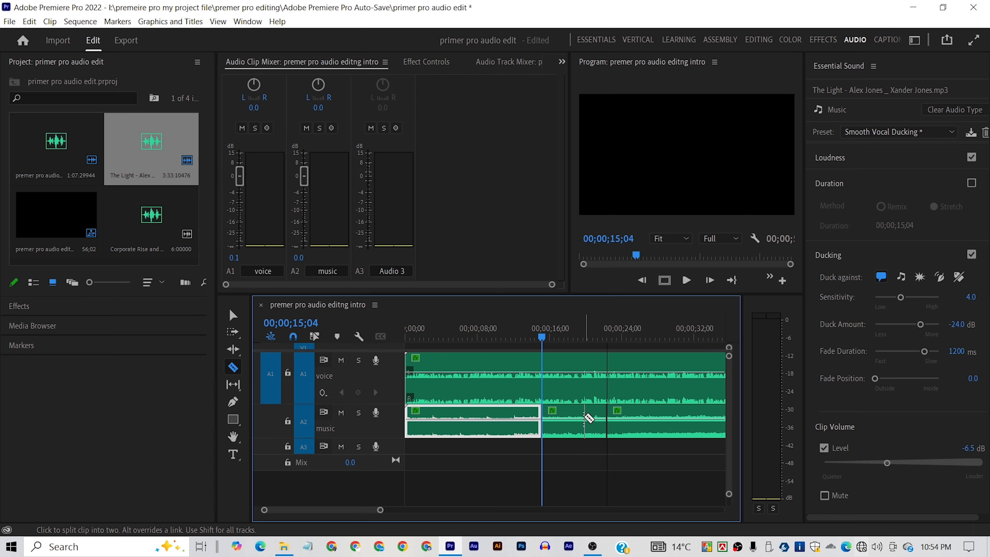
left_click(233, 314)
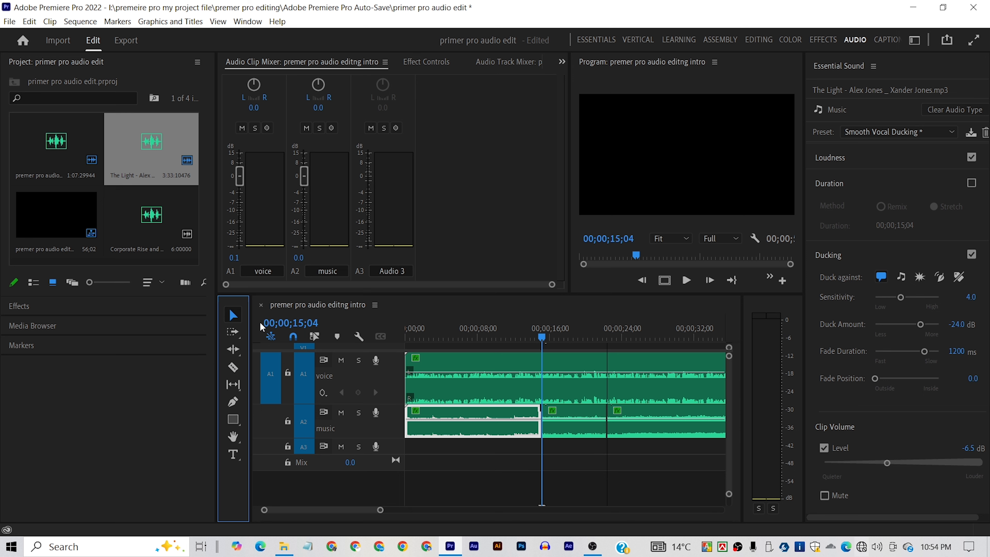
left_click(576, 421)
key("Delete")
key("space")
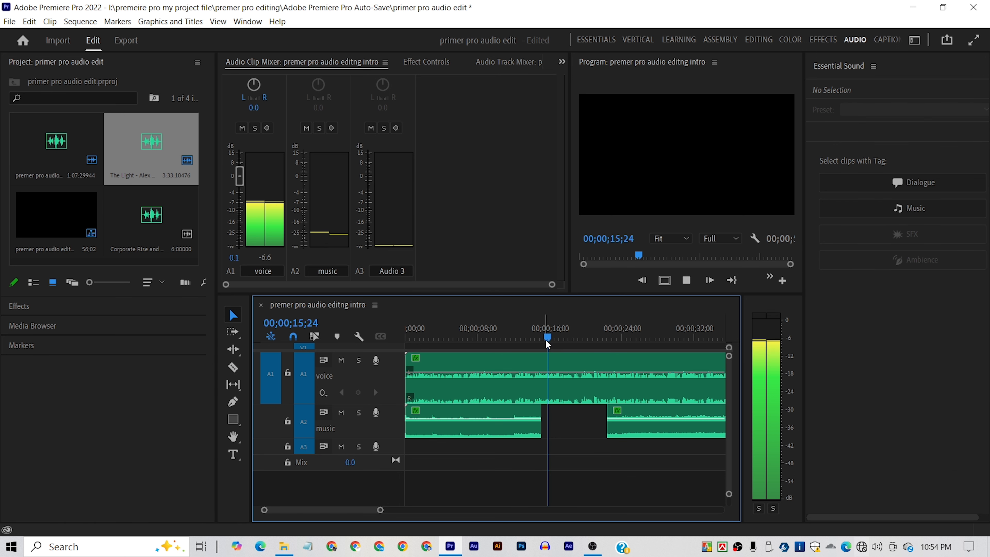
- Play the voice and music again from before the gap in the music track to compare the sound
left_click_drag(553, 338, 491, 346)
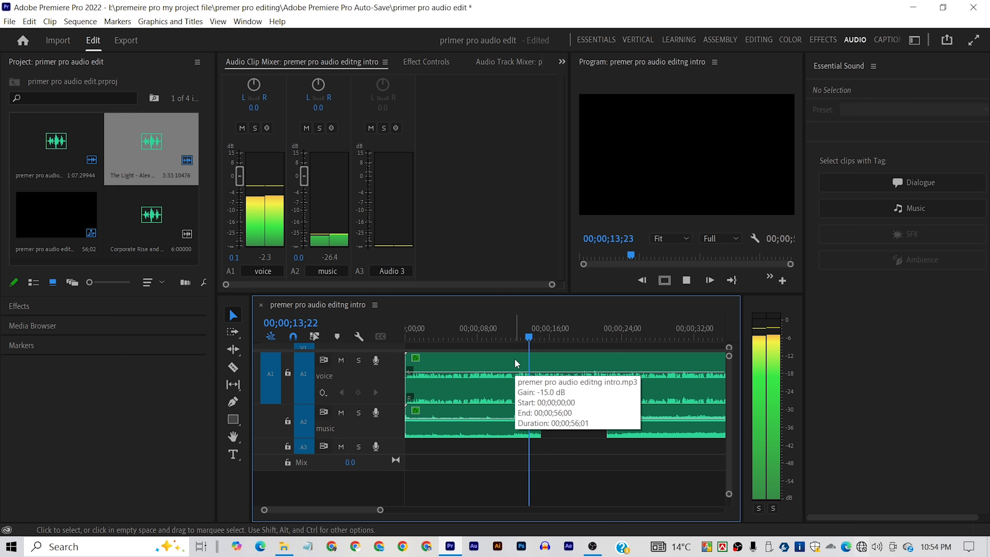
key("space")
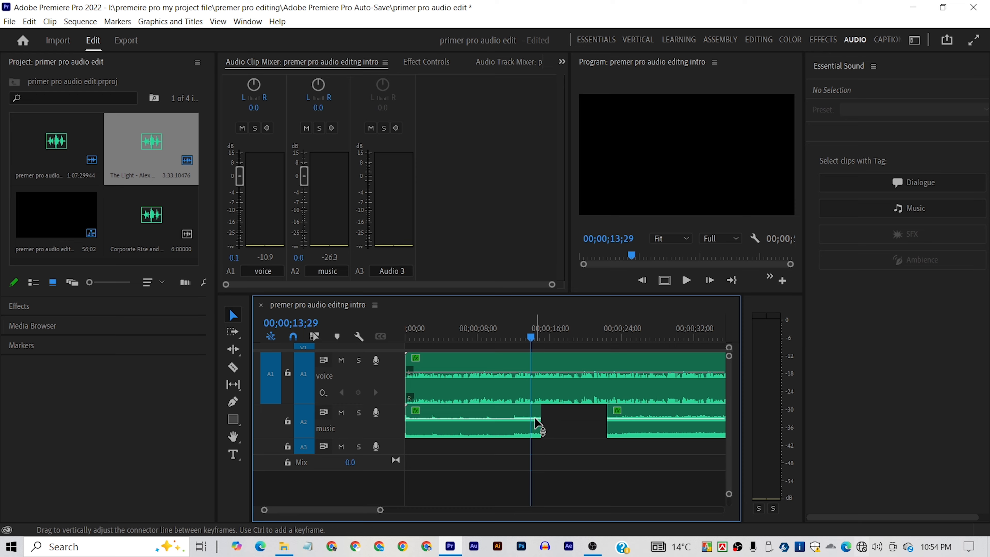
left_click_drag(531, 338, 474, 339)
key("space")
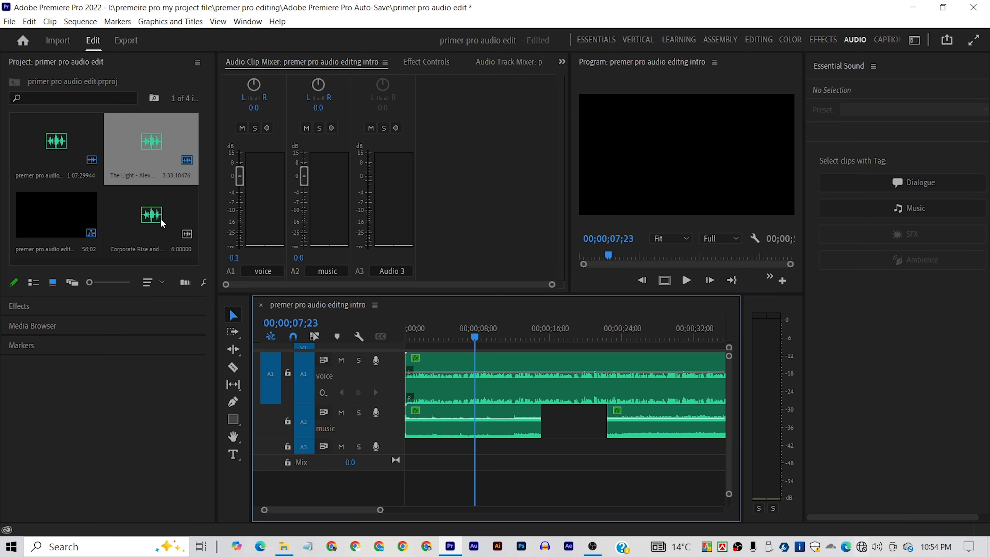
left_click(148, 230)
left_click(548, 335)
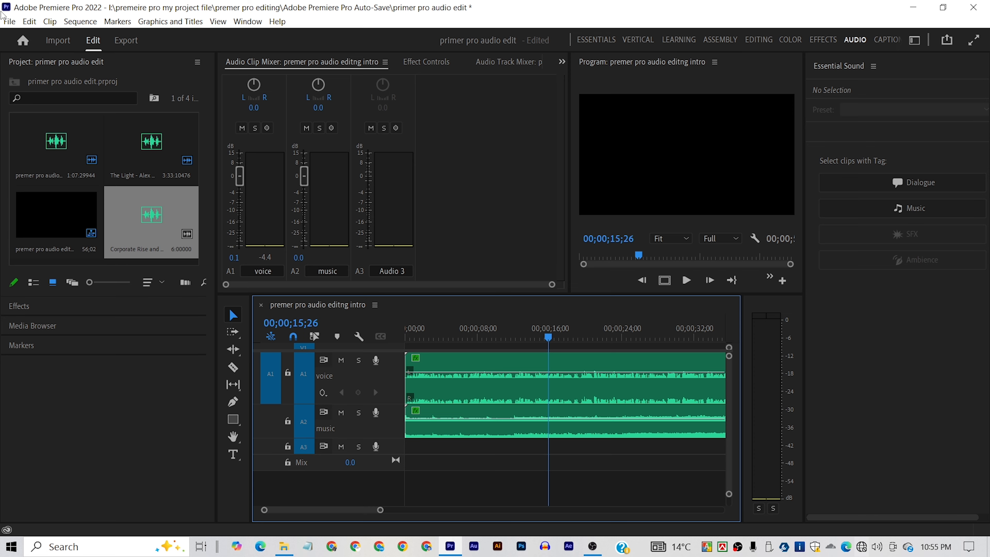
left_click(10, 21)
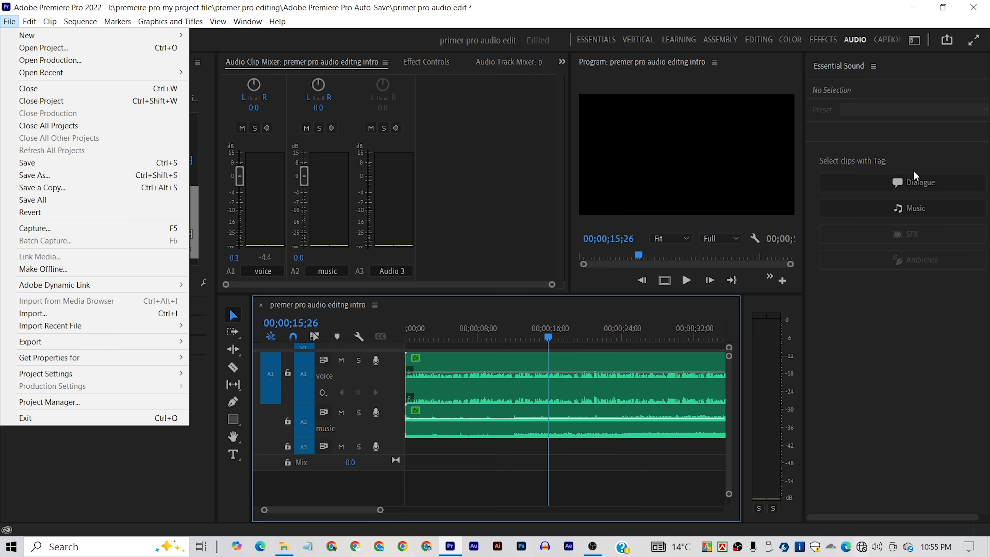
left_click(496, 203)
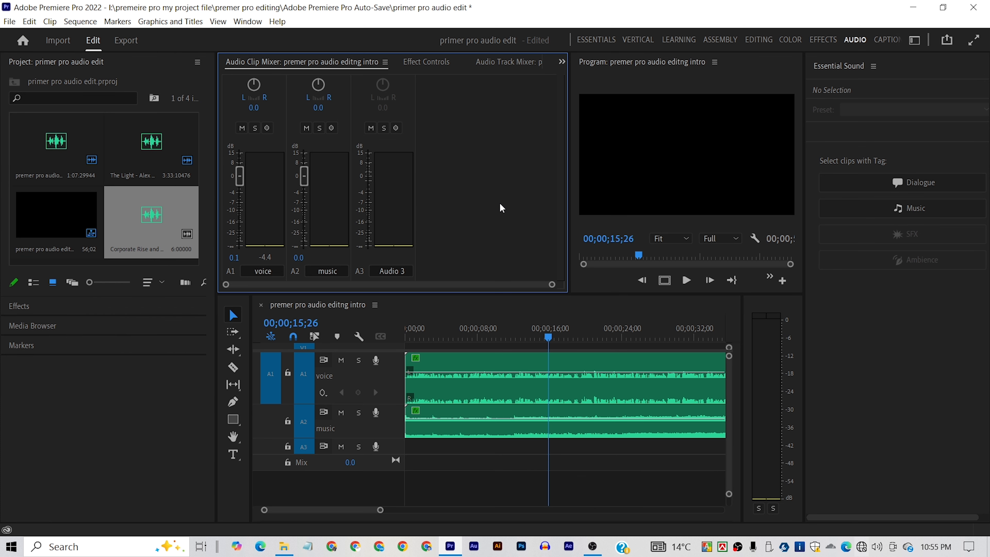